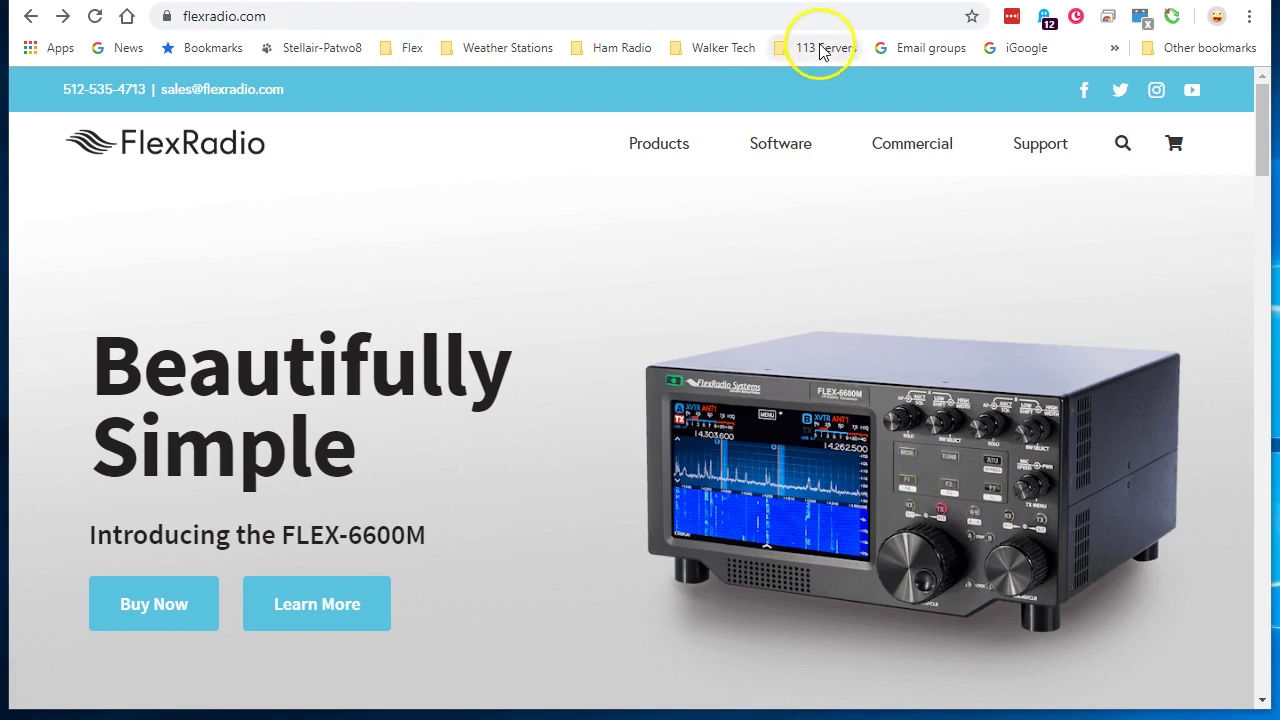
# Open the Downloads page of the FlexRadio support section and bring up its directory listing of files
pyautogui.moveTo(1035, 160)
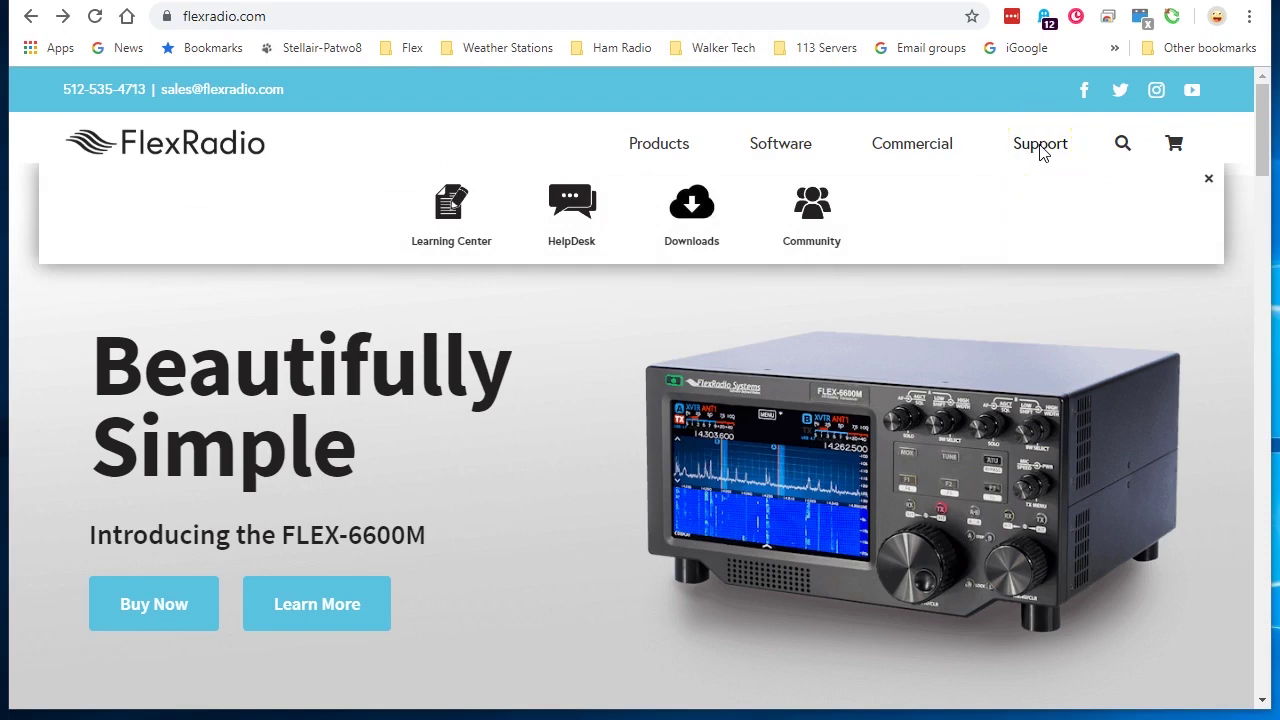
pyautogui.click(692, 210)
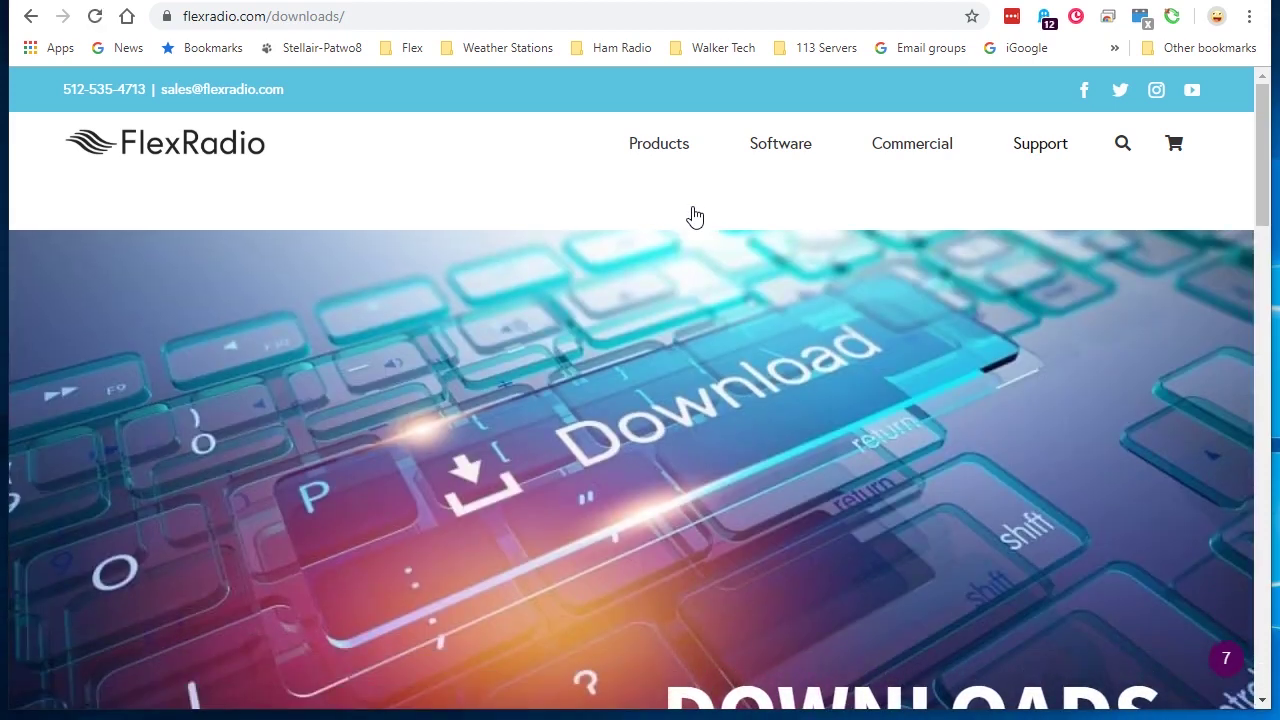
pyautogui.scroll(-3, 585, 372)
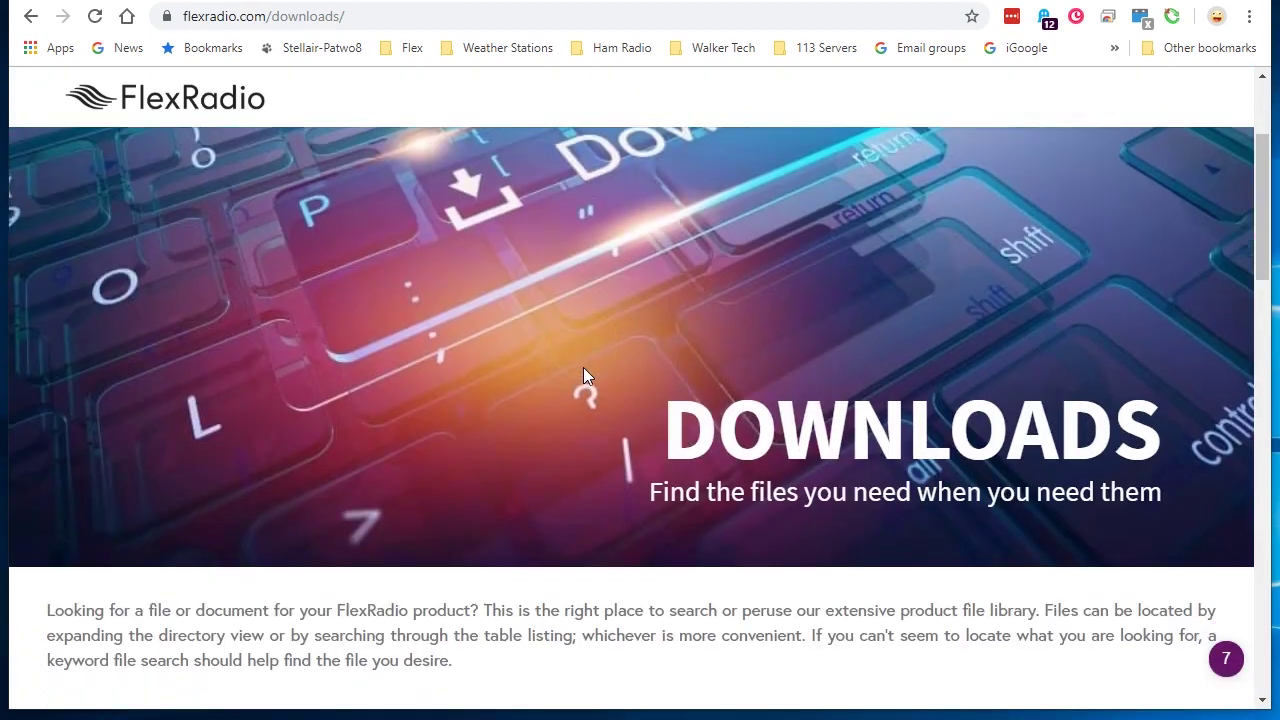
pyautogui.scroll(-5, 585, 375)
pyautogui.scroll(-2, 586, 375)
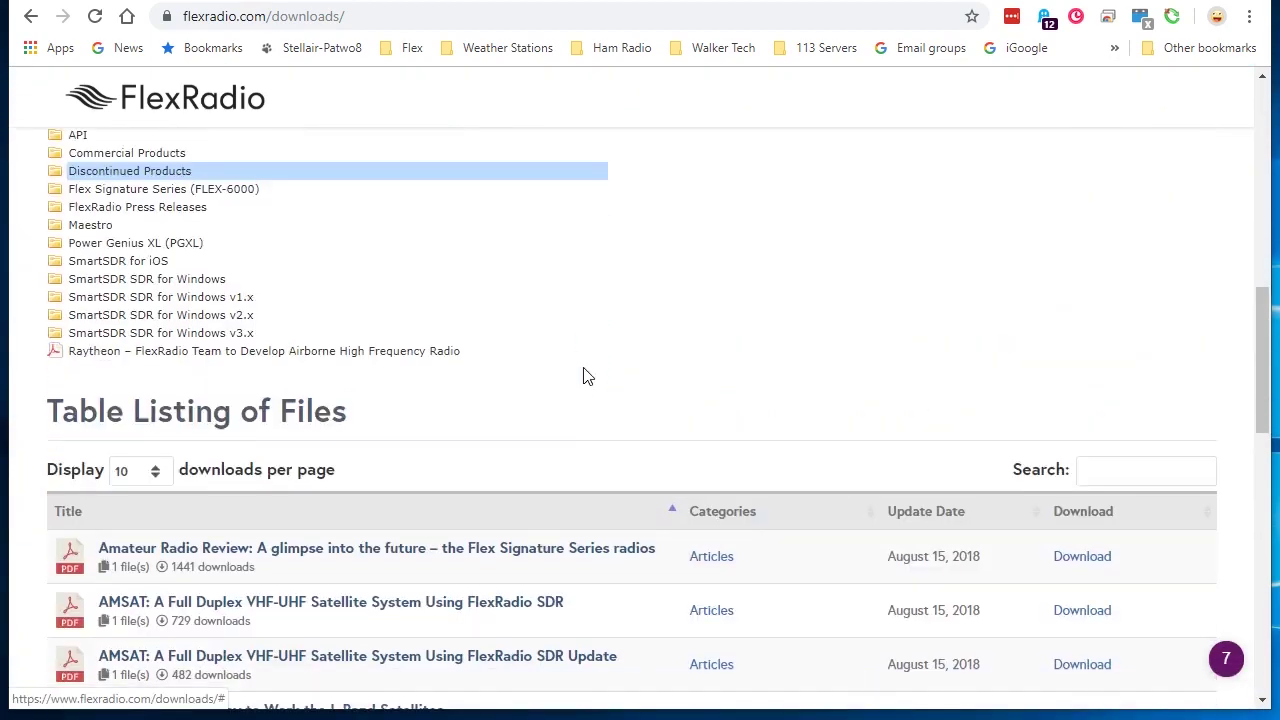
pyautogui.scroll(1, 586, 376)
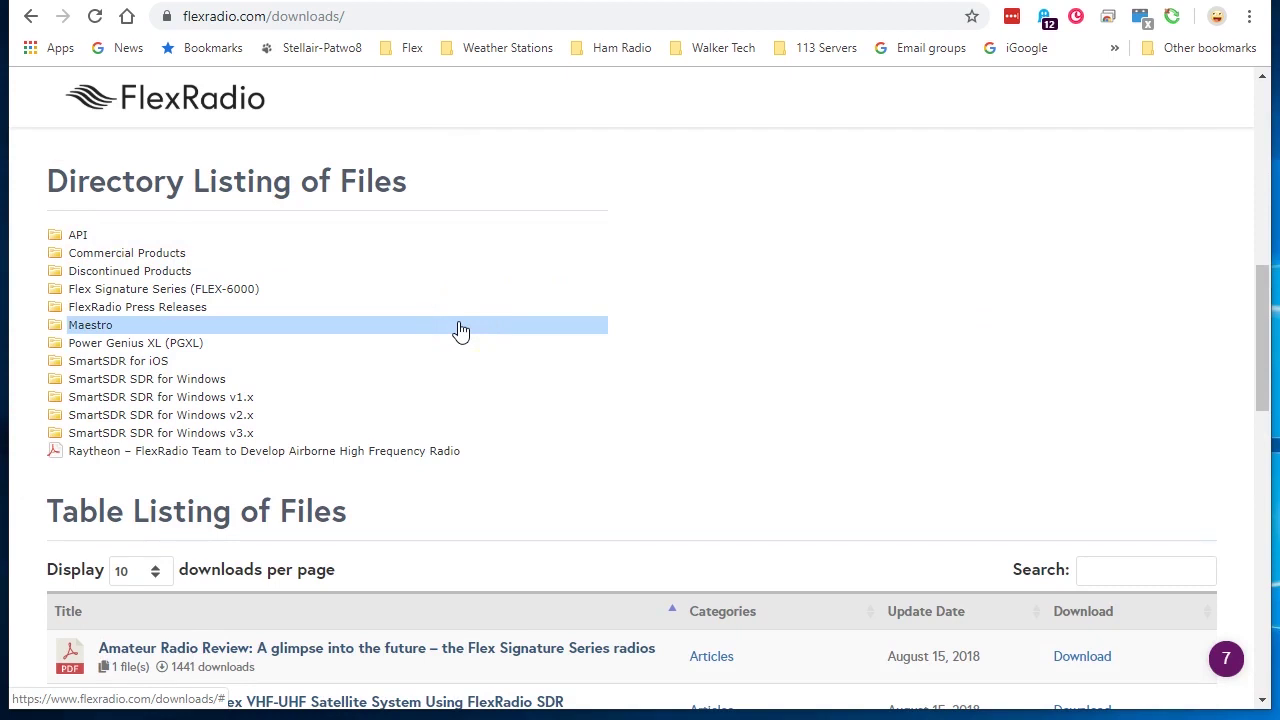
# Download the SmartSDR v2.5.1 installer from the Installers and Release Notes folder of SmartSDR SDR for Windows v2.x
pyautogui.click(260, 351)
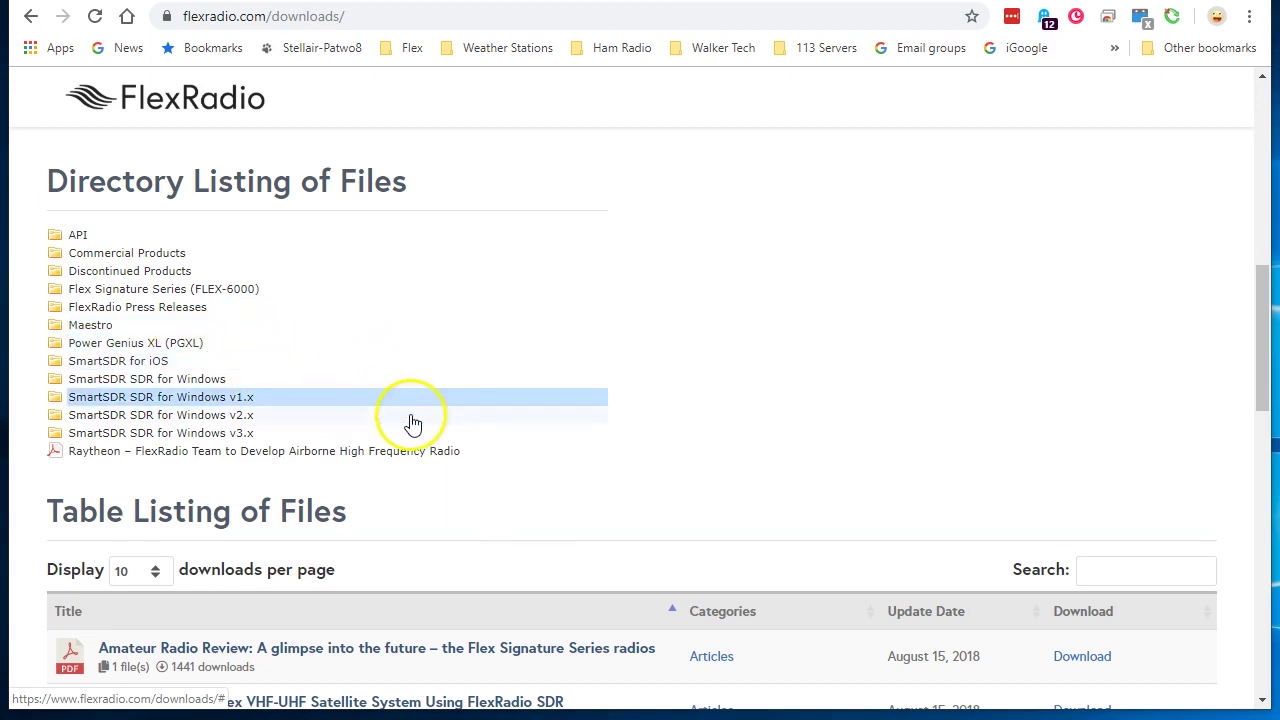
pyautogui.click(364, 419)
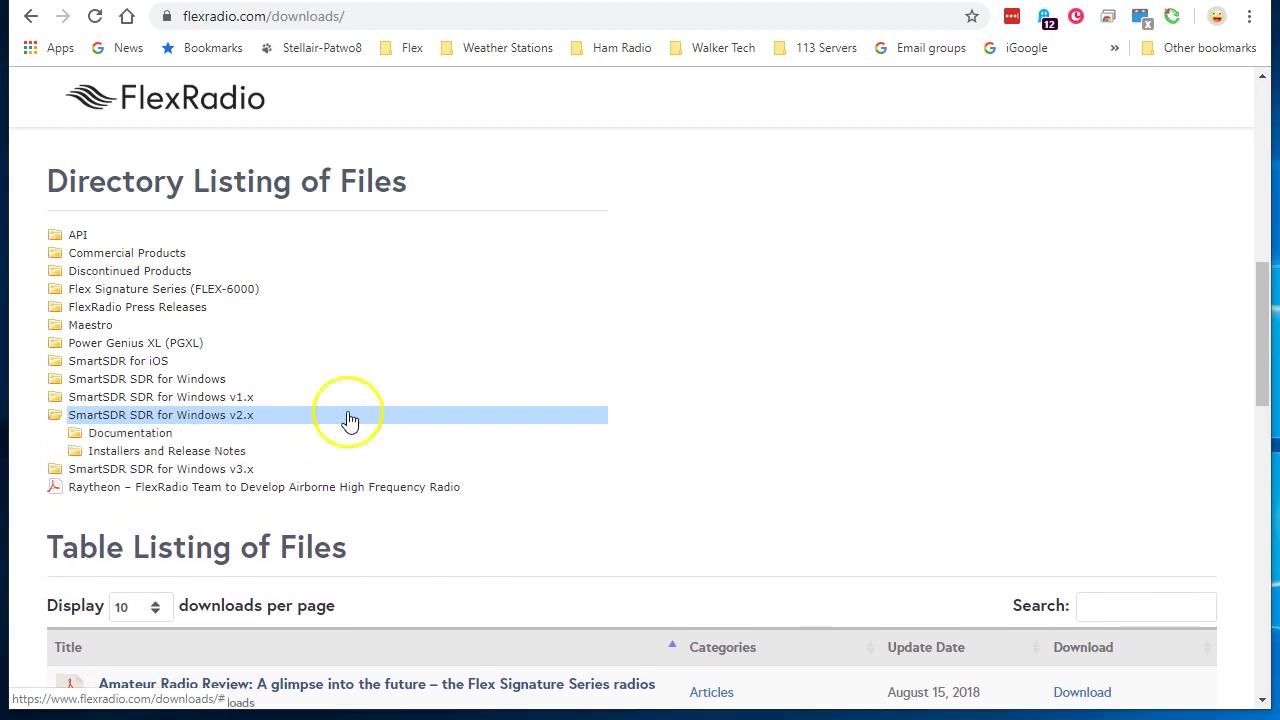
pyautogui.click(134, 450)
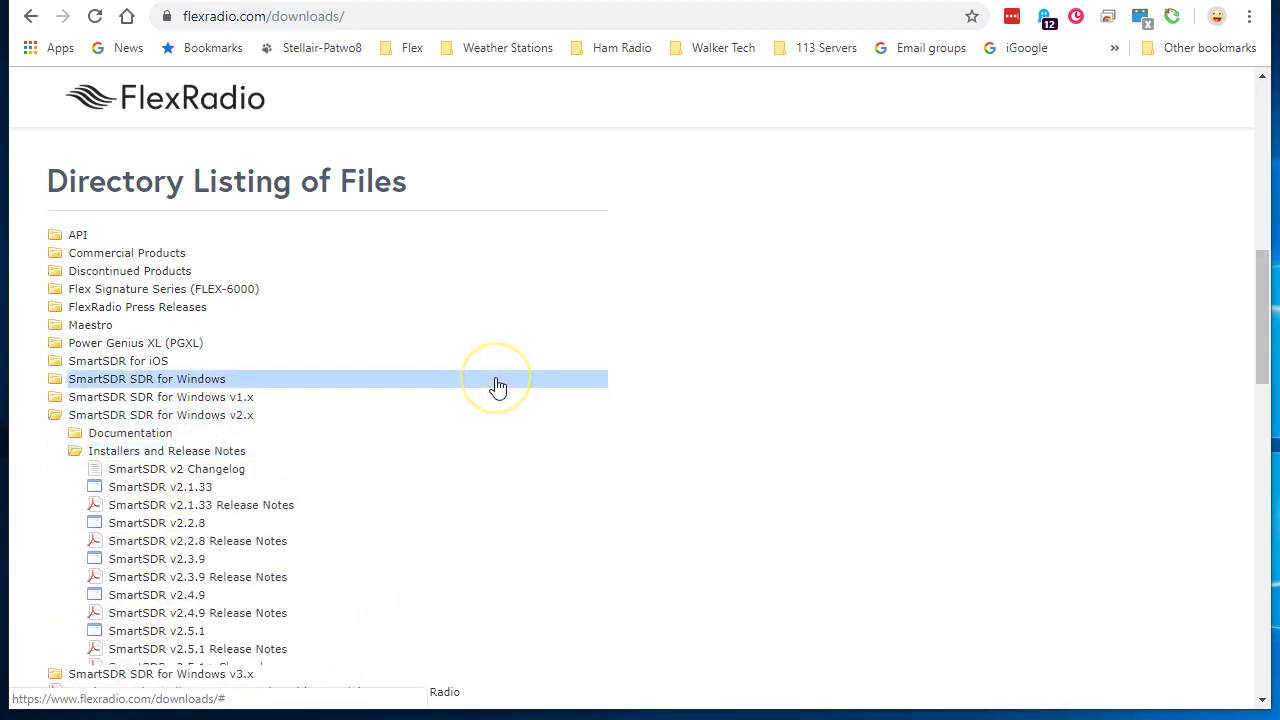
pyautogui.scroll(-1, 498, 387)
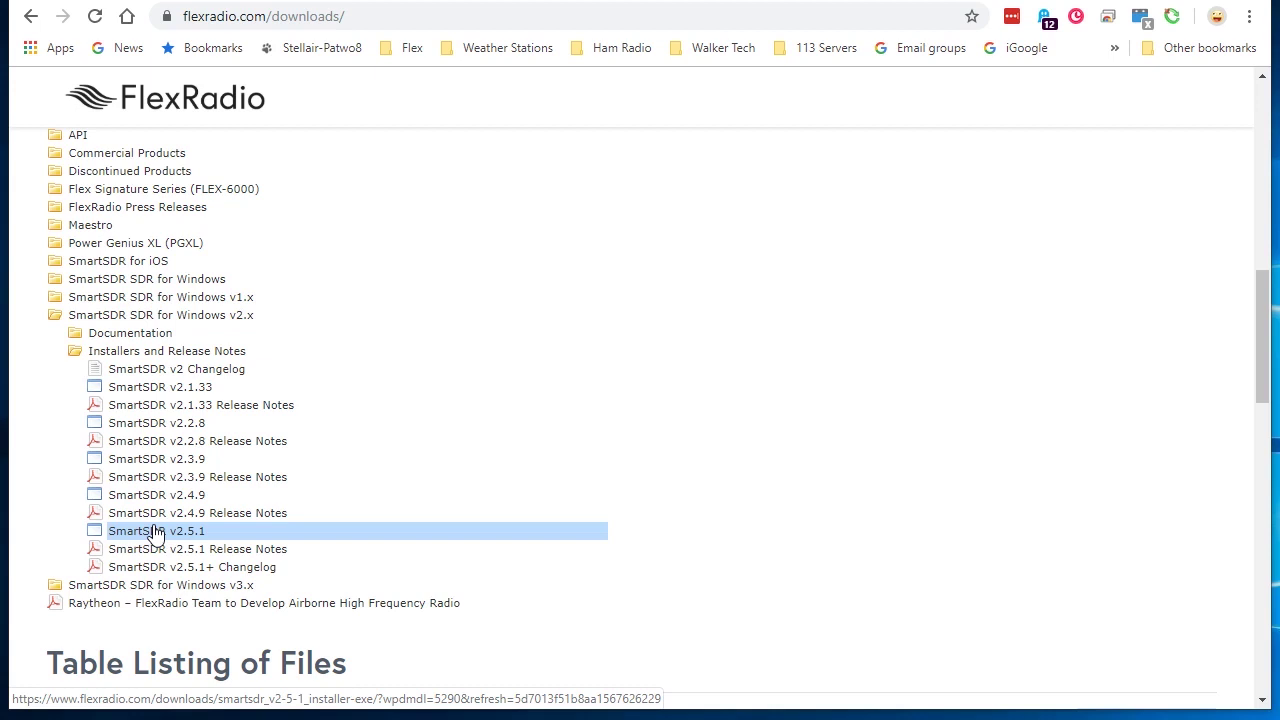
pyautogui.click(155, 531)
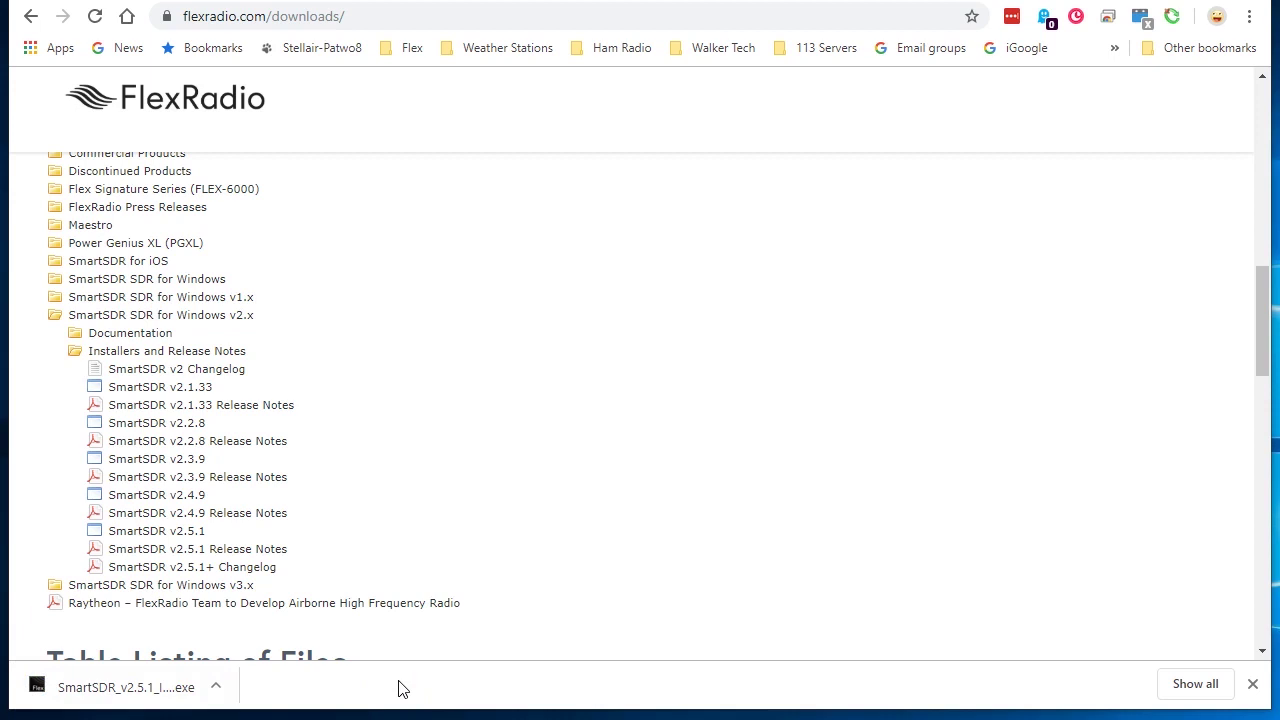
# Open the downloaded SmartSDR_v2.5.1_Installer.exe from the desktop view and allow it to run
pyautogui.click(310, 688)
pyautogui.click(100, 687)
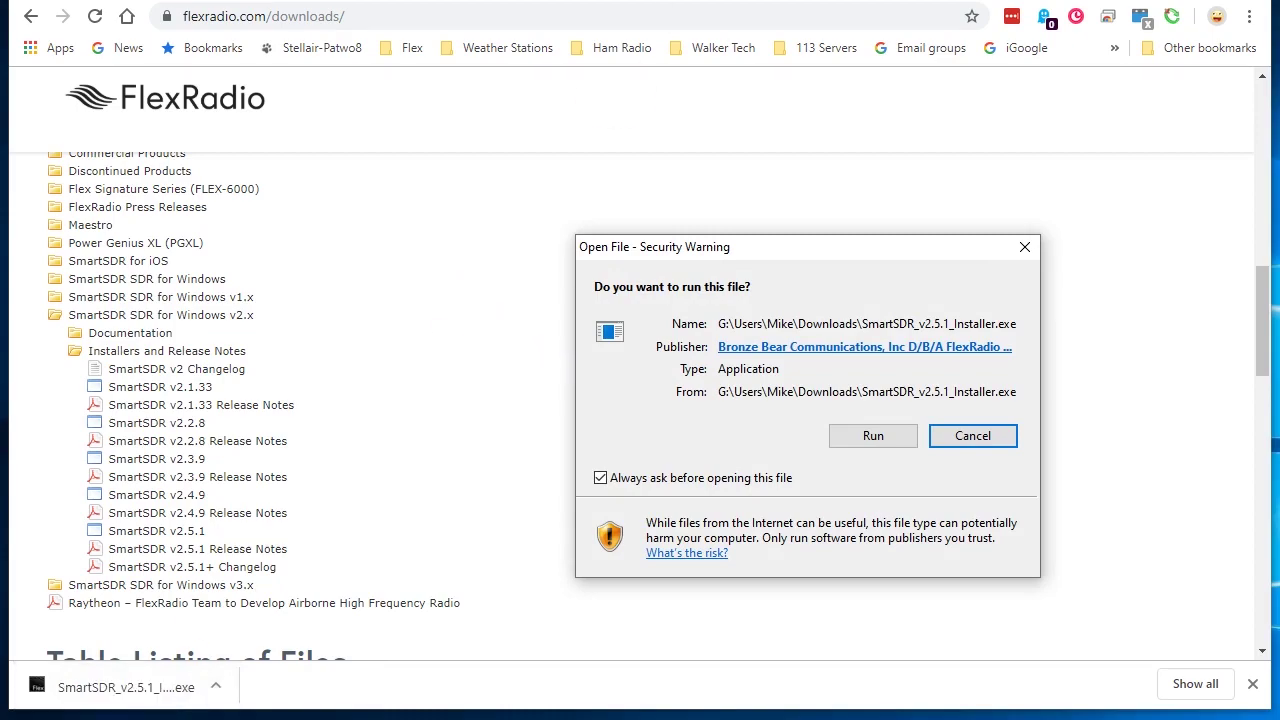
pyautogui.press('super+d')
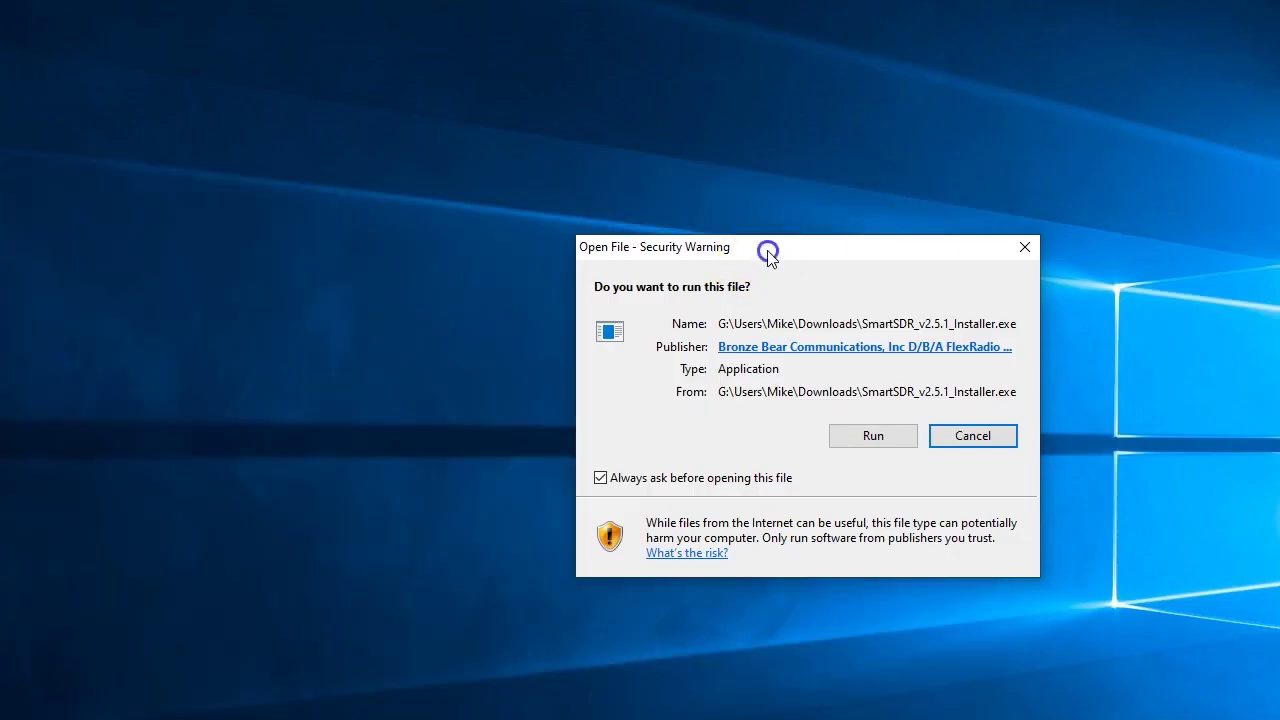
pyautogui.moveTo(768, 254); pyautogui.dragTo(574, 210)
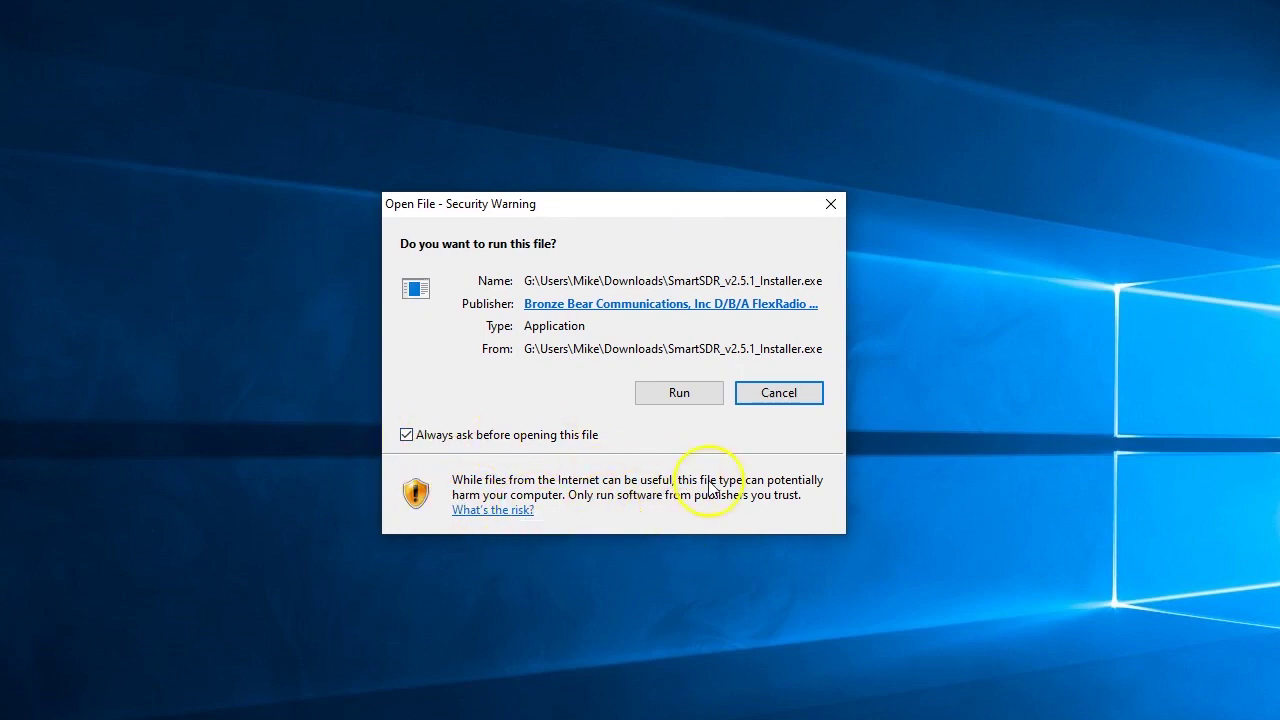
pyautogui.click(679, 392)
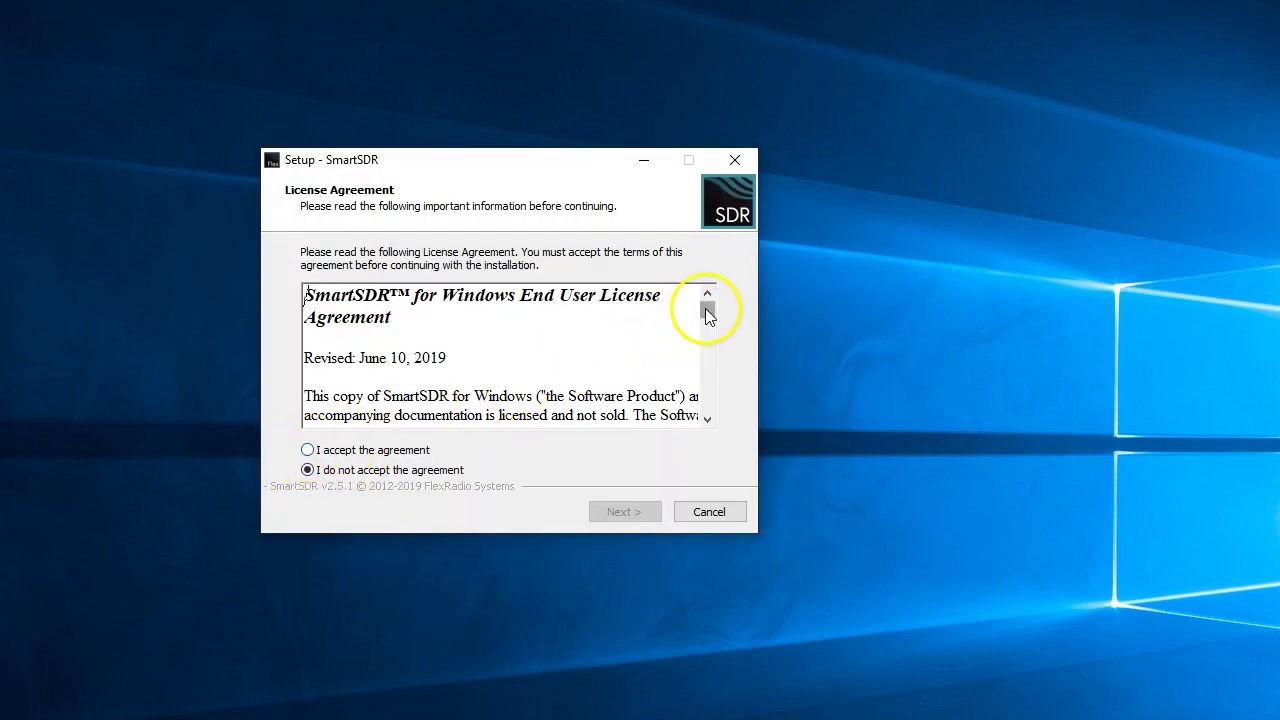
# Read to the end of the SmartSDR license agreement and accept it to continue the setup
pyautogui.moveTo(707, 314); pyautogui.dragTo(718, 416)
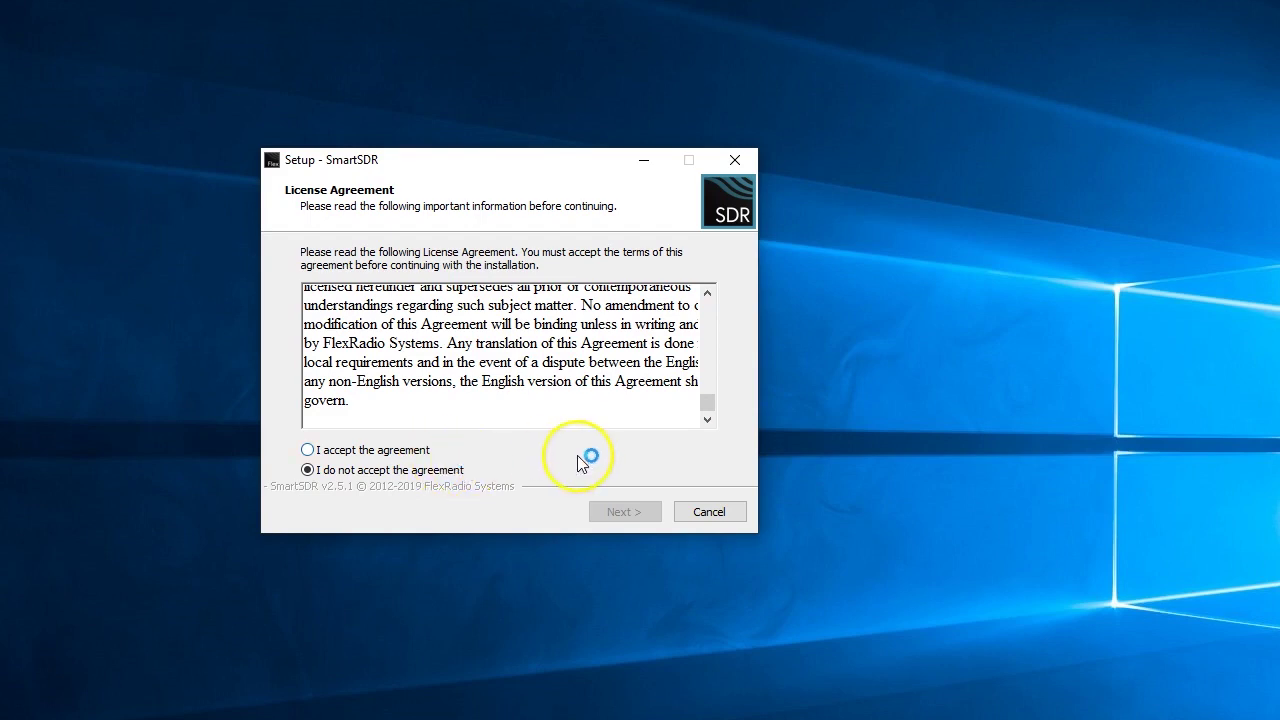
pyautogui.click(333, 453)
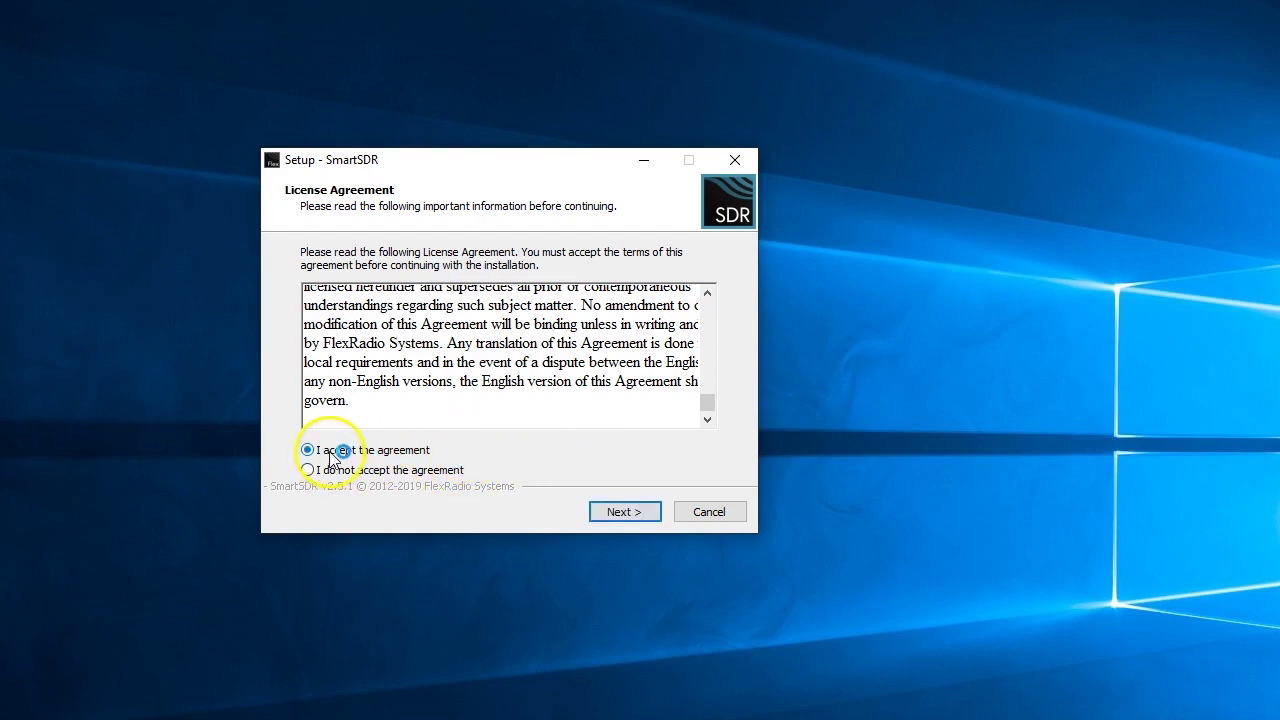
pyautogui.click(612, 511)
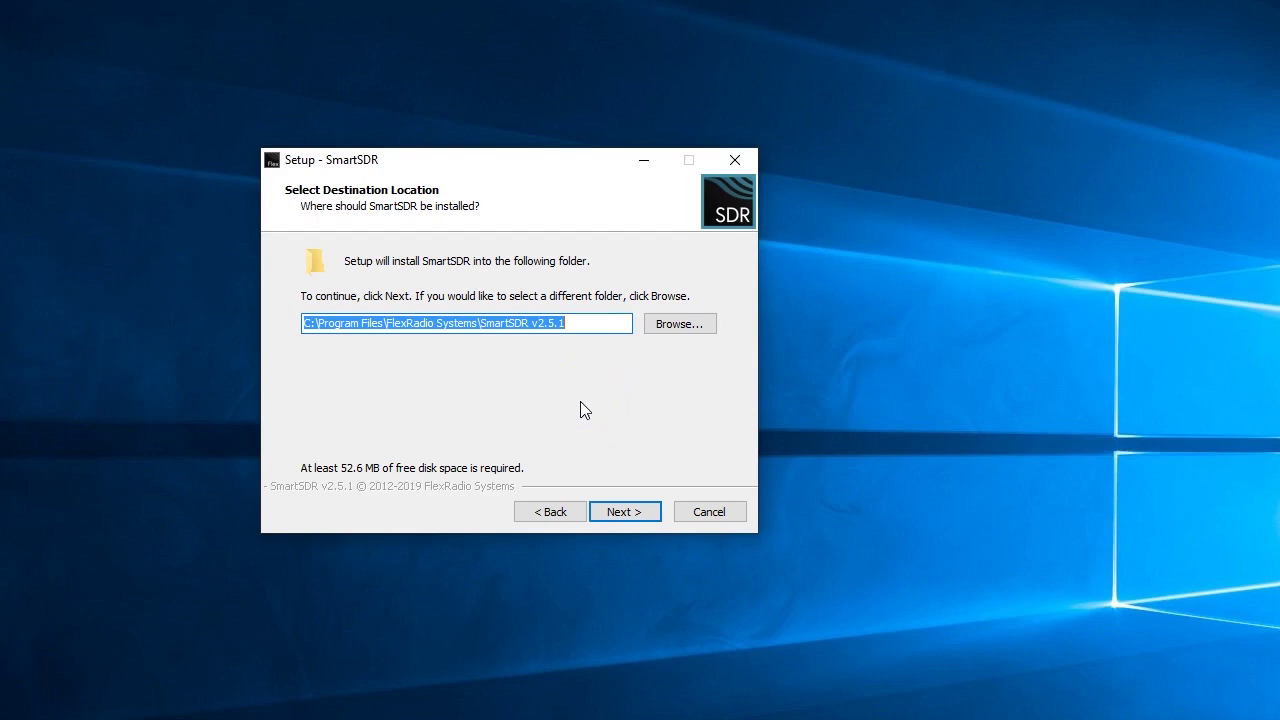
# Keep the default destination folder C:\Program Files\FlexRadio Systems\SmartSDR v2.5.1 and all components, including DAX and SmartSDR CAT
pyautogui.click(587, 323)
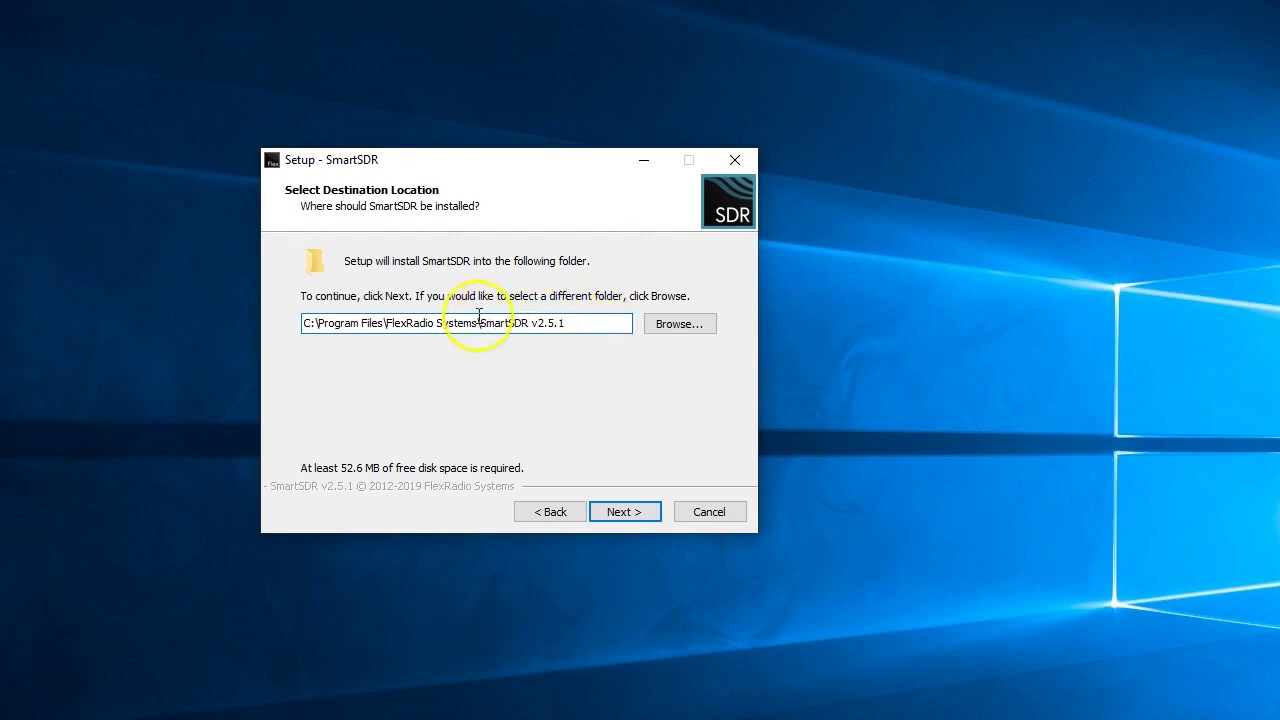
pyautogui.click(551, 357)
pyautogui.click(622, 514)
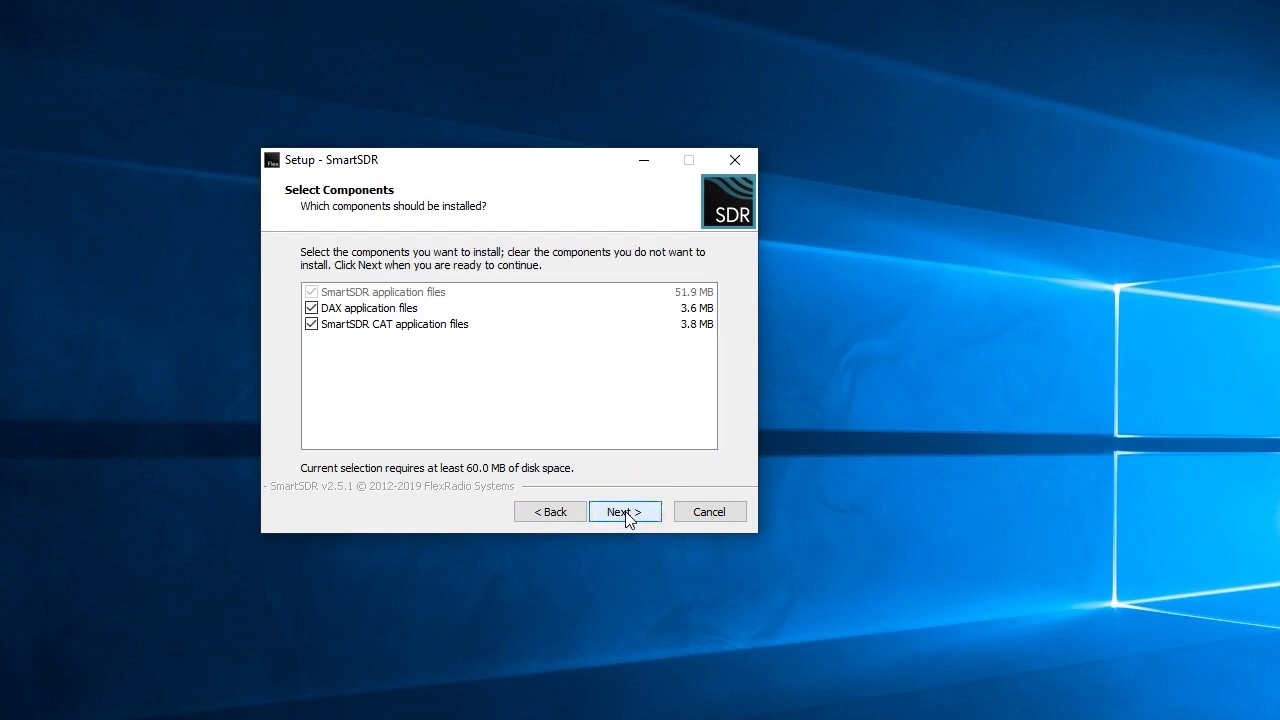
pyautogui.click(628, 519)
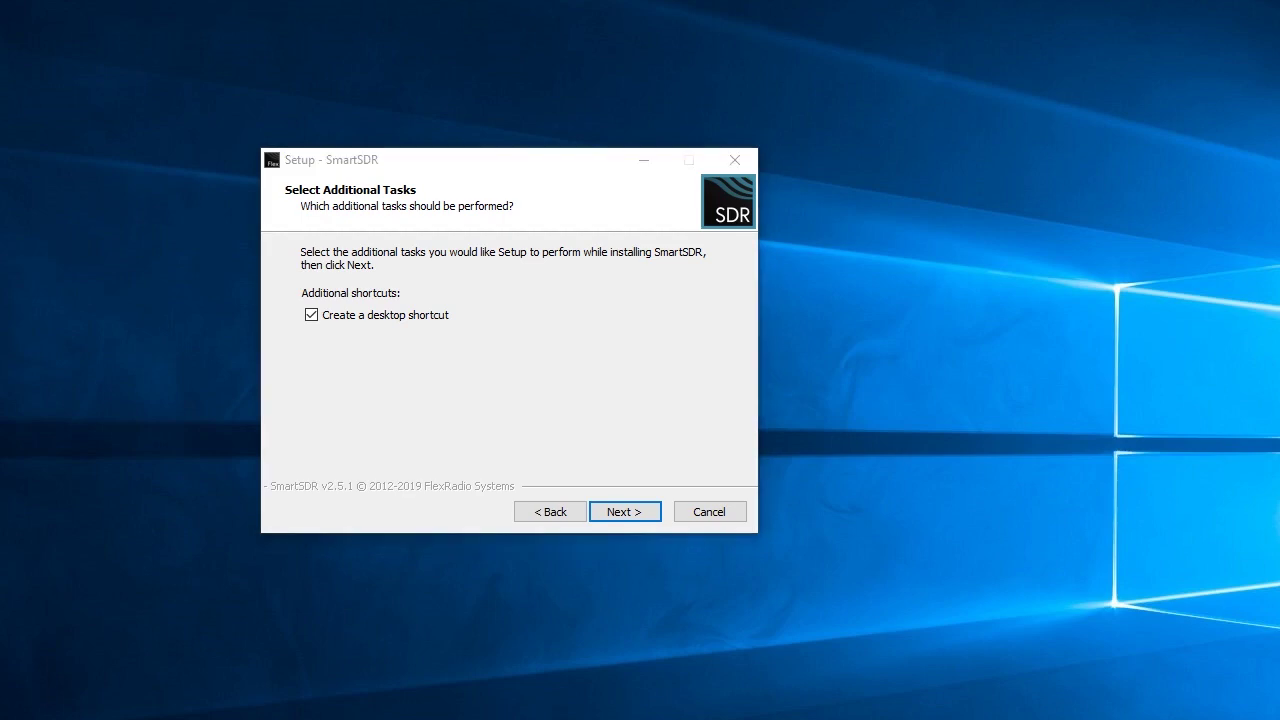
# Move the three v3.0.27 desktop shortcuts beside the setup window and install SmartSDR with the desktop shortcut option kept
pyautogui.click(1249, 434)
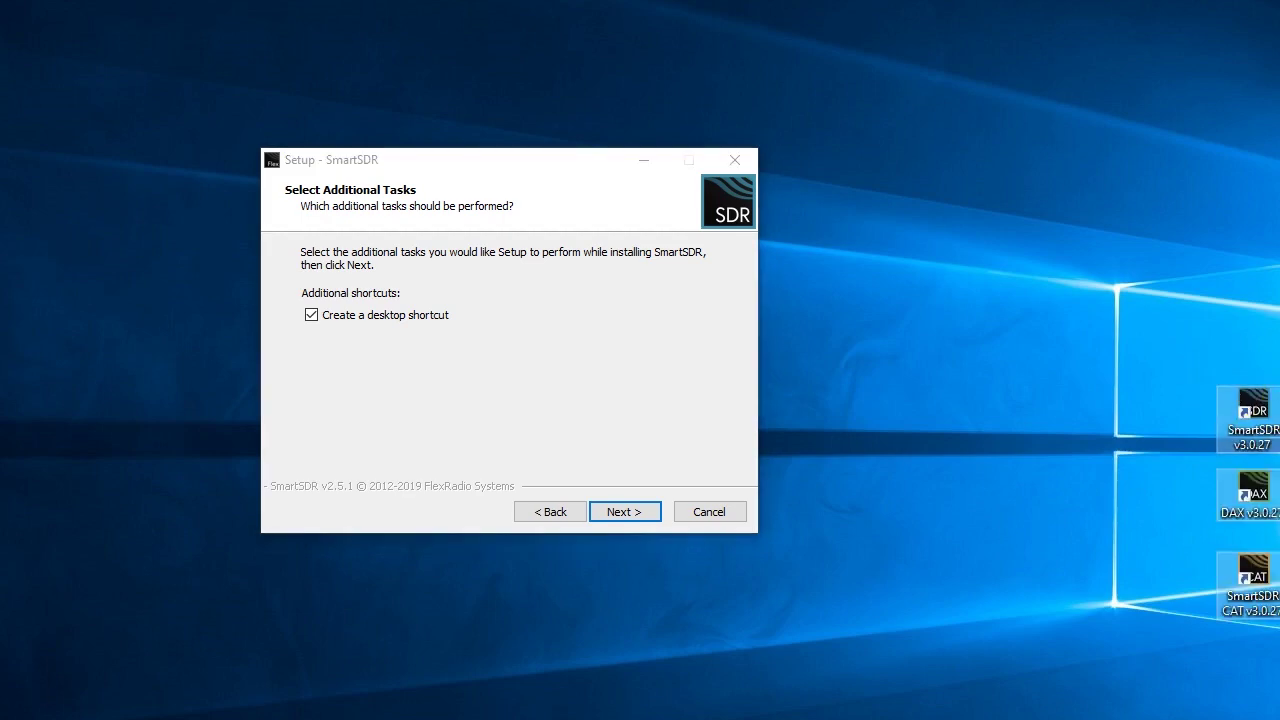
pyautogui.moveTo(1257, 396); pyautogui.dragTo(951, 182)
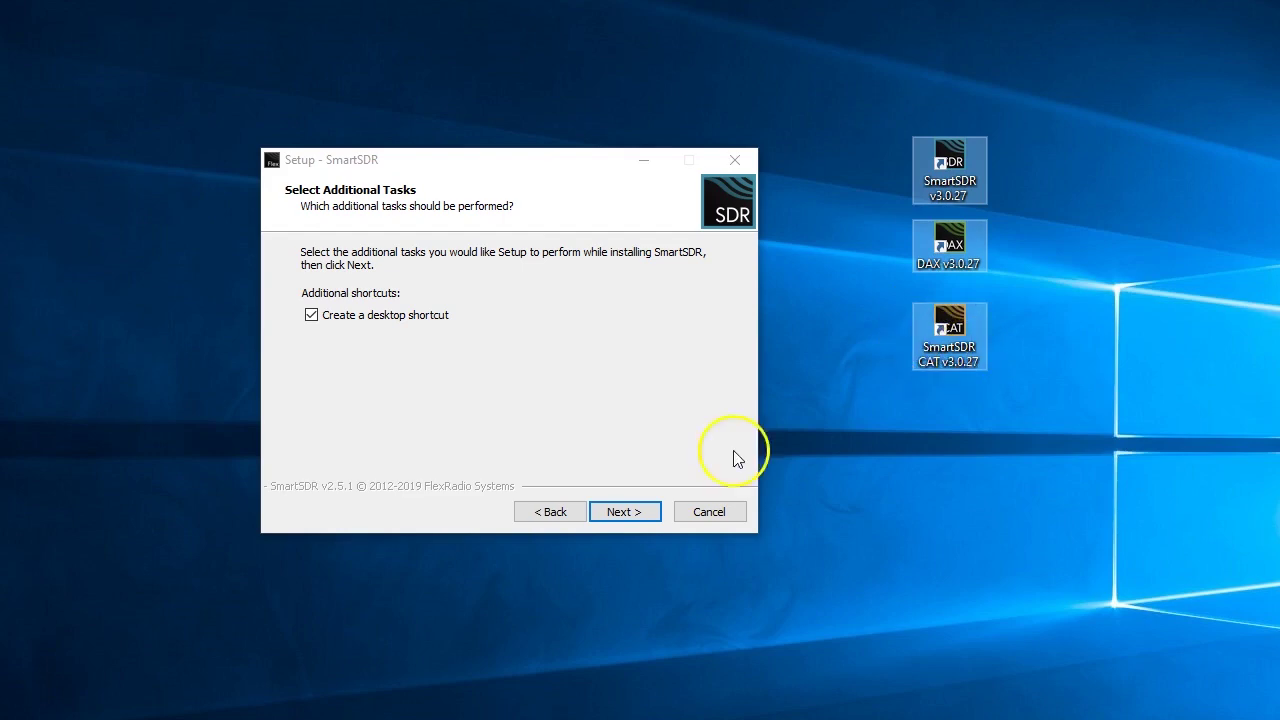
pyautogui.click(622, 513)
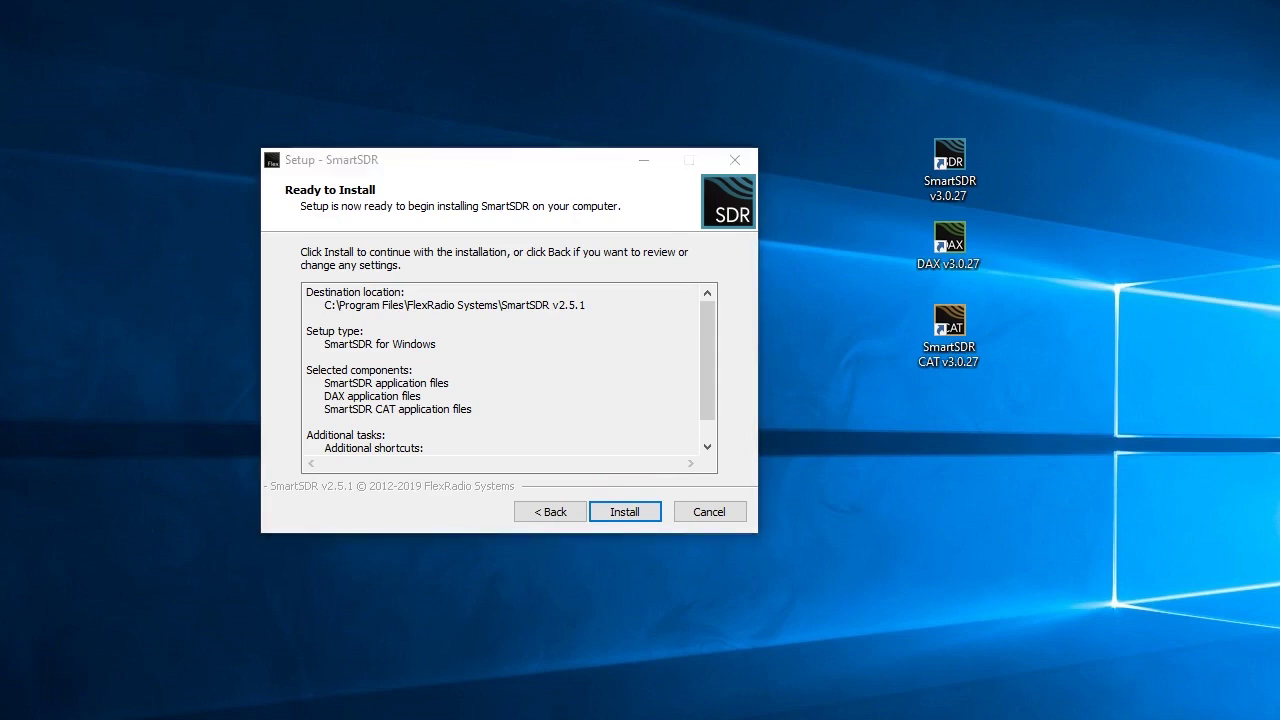
pyautogui.click(624, 512)
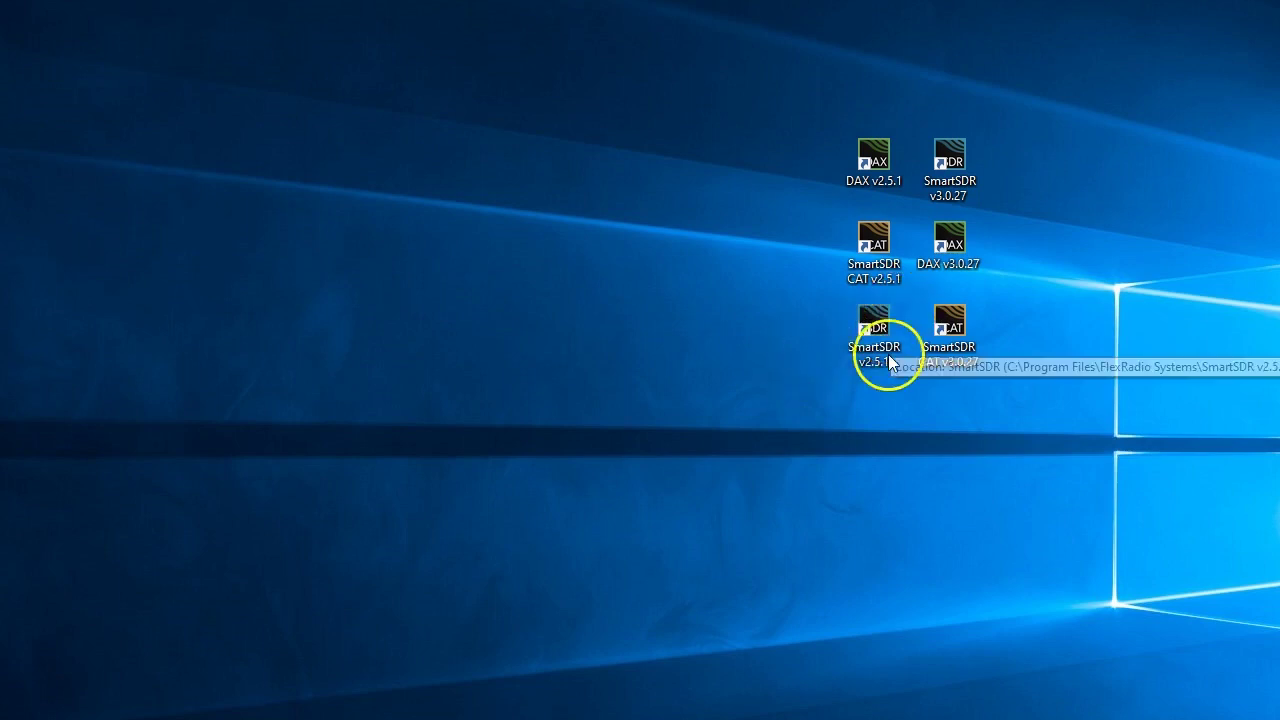
# Launch SmartSDR v2.5.1 and view the details of the FLEX-6600M radio in the radio chooser
pyautogui.doubleClick(860, 334)
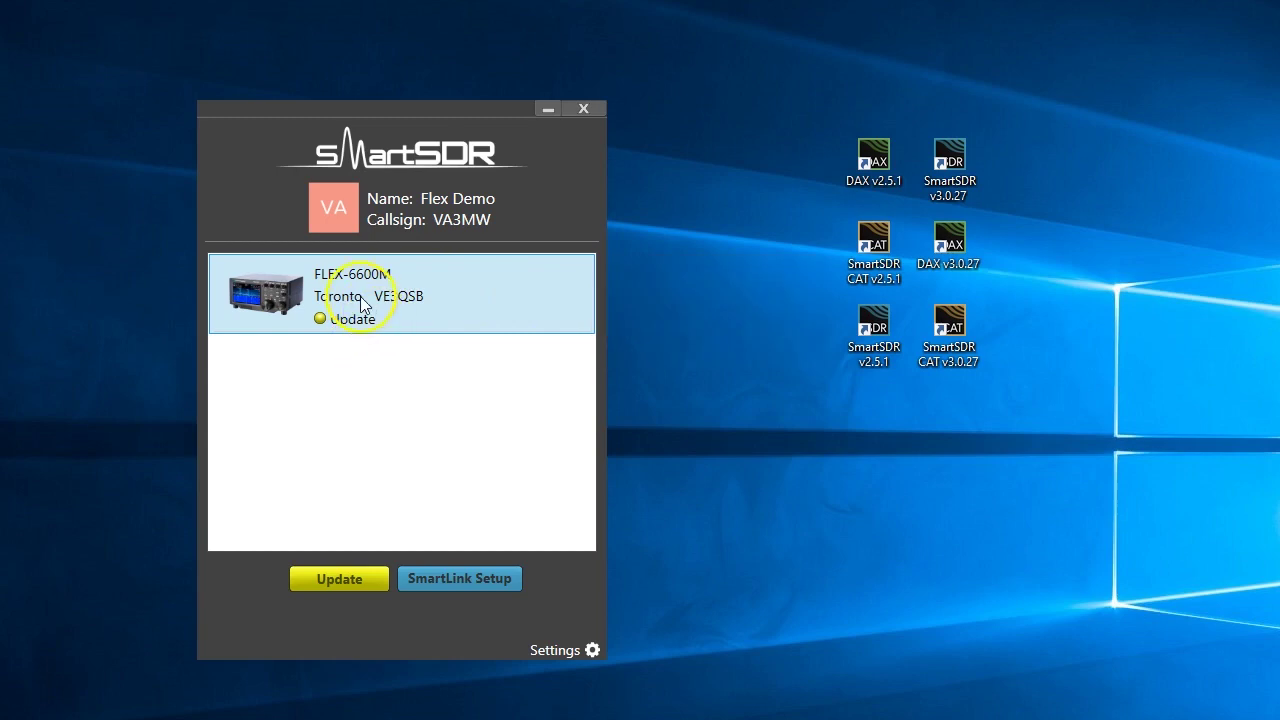
pyautogui.moveTo(362, 305)
pyautogui.click(460, 350)
pyautogui.click(468, 301)
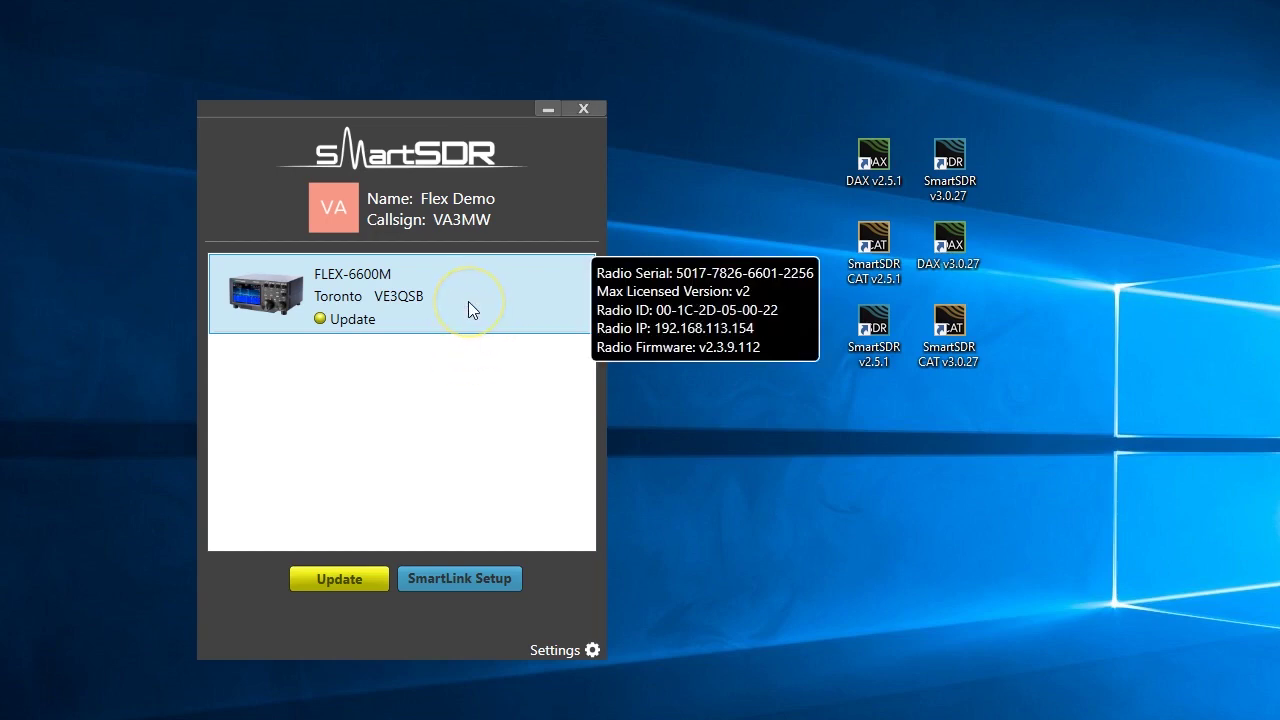
# Copy the FLEX-6600M radio's information and paste it into the empty Notepad document
pyautogui.rightClick(468, 301)
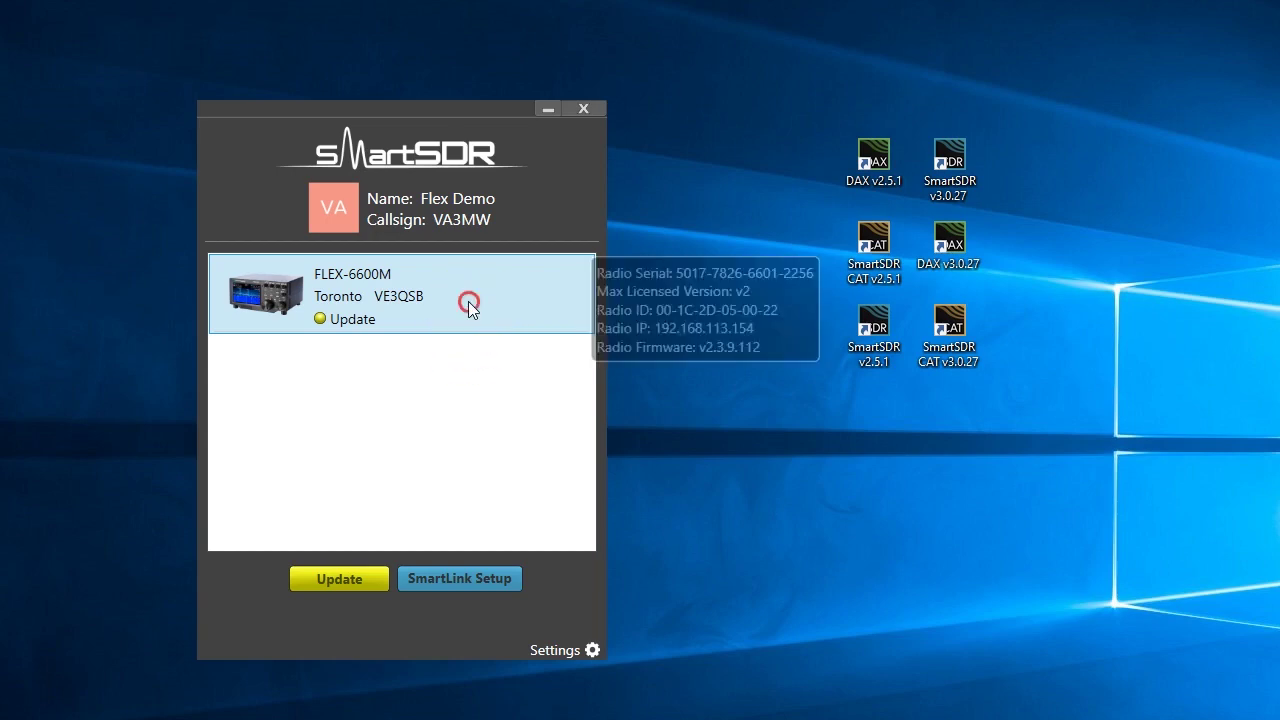
pyautogui.click(497, 316)
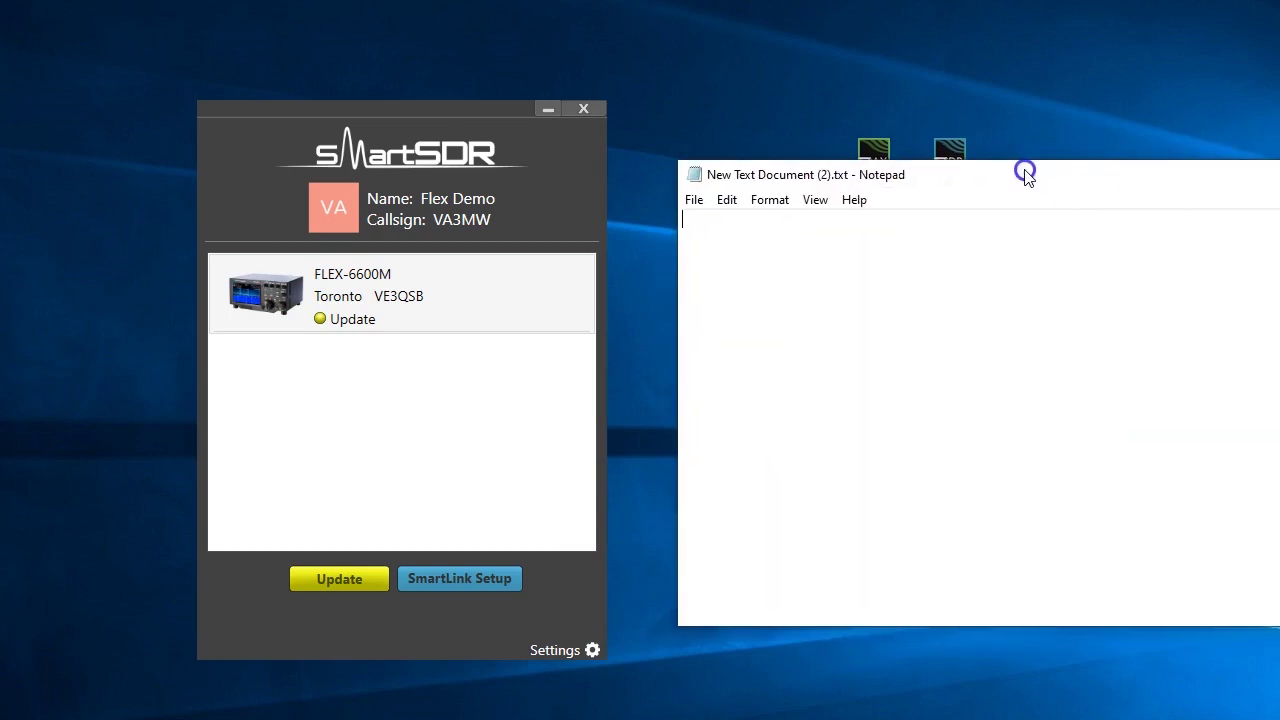
pyautogui.rightClick(866, 243)
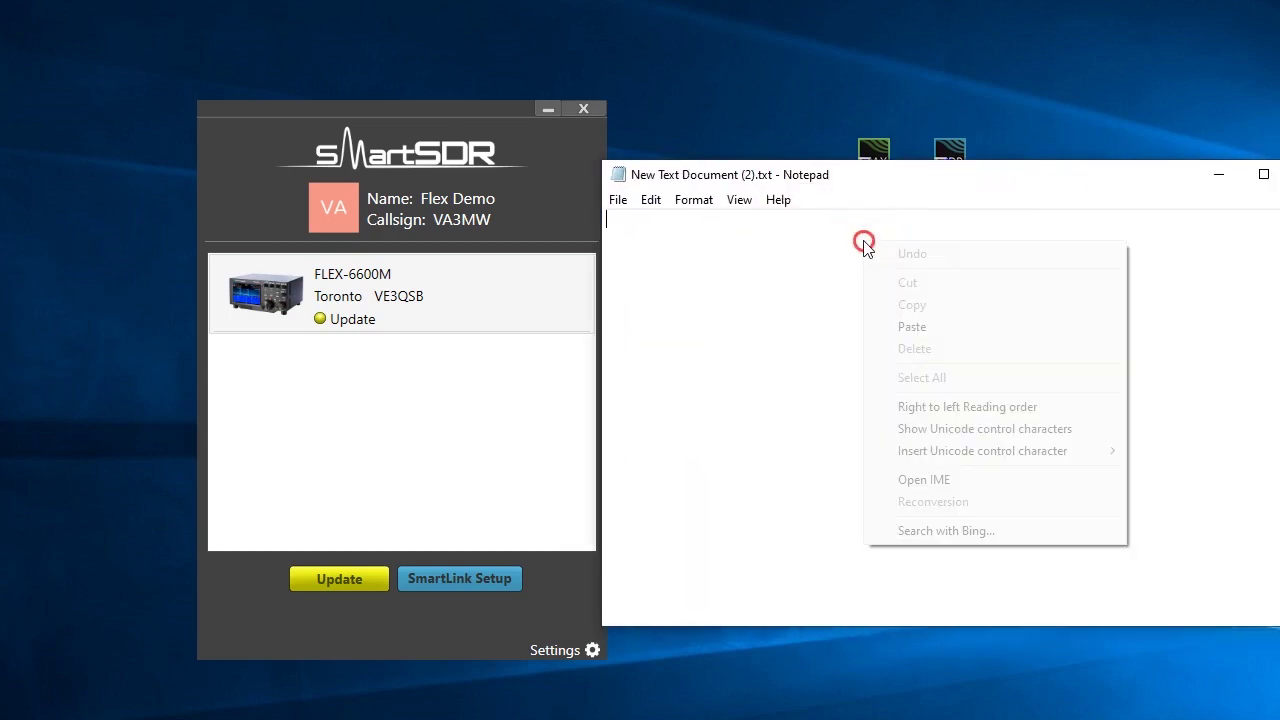
pyautogui.click(915, 326)
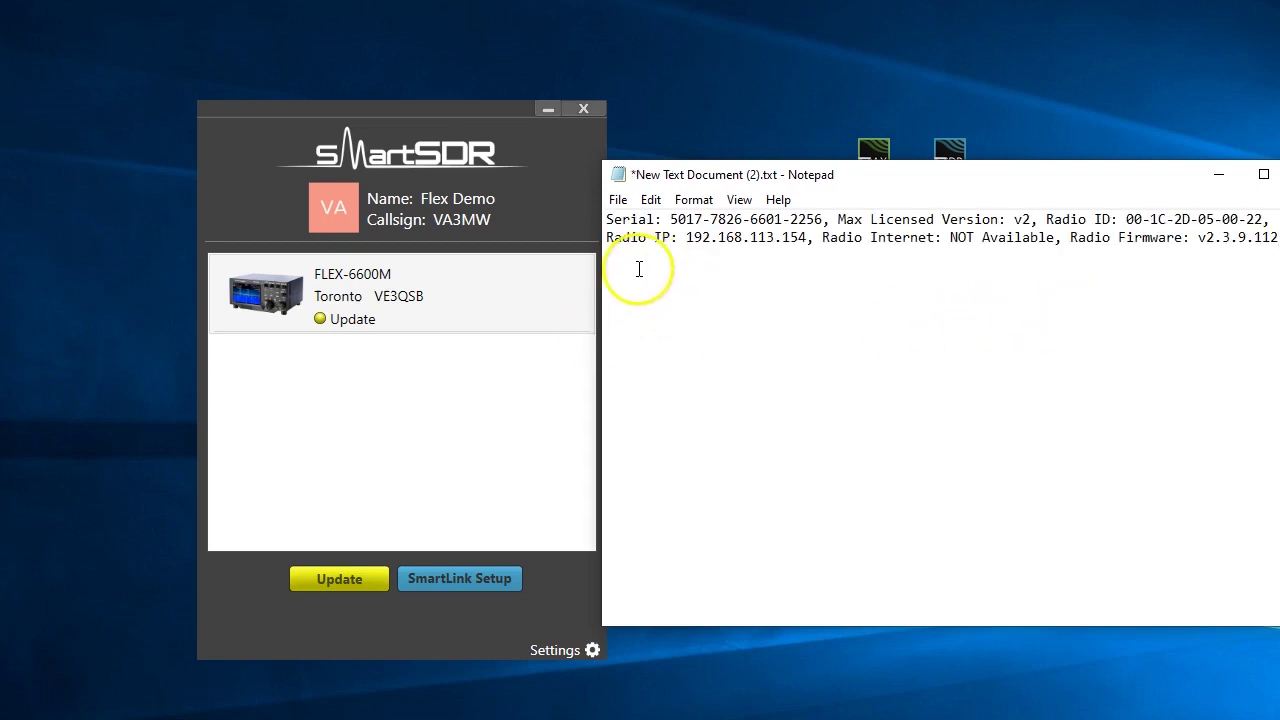
# Check the FLEX-6600M's licensed version and firmware details and update the radio's firmware
pyautogui.moveTo(529, 314)
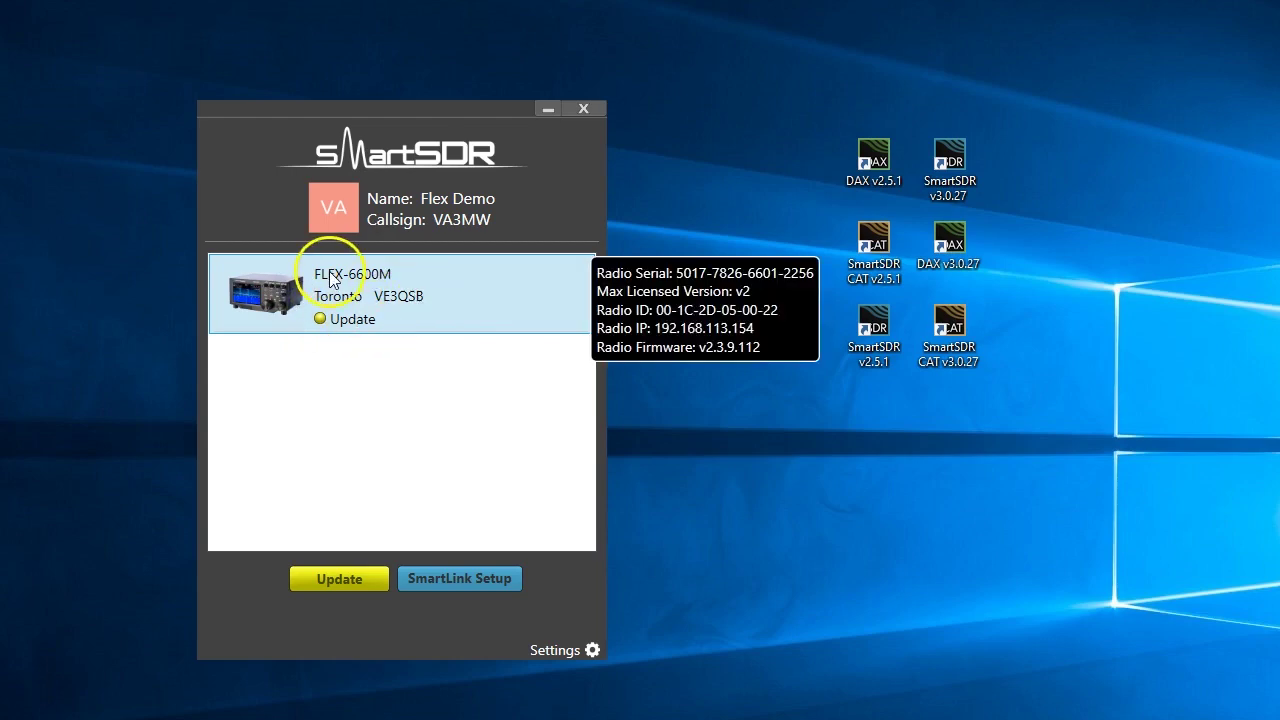
pyautogui.click(320, 577)
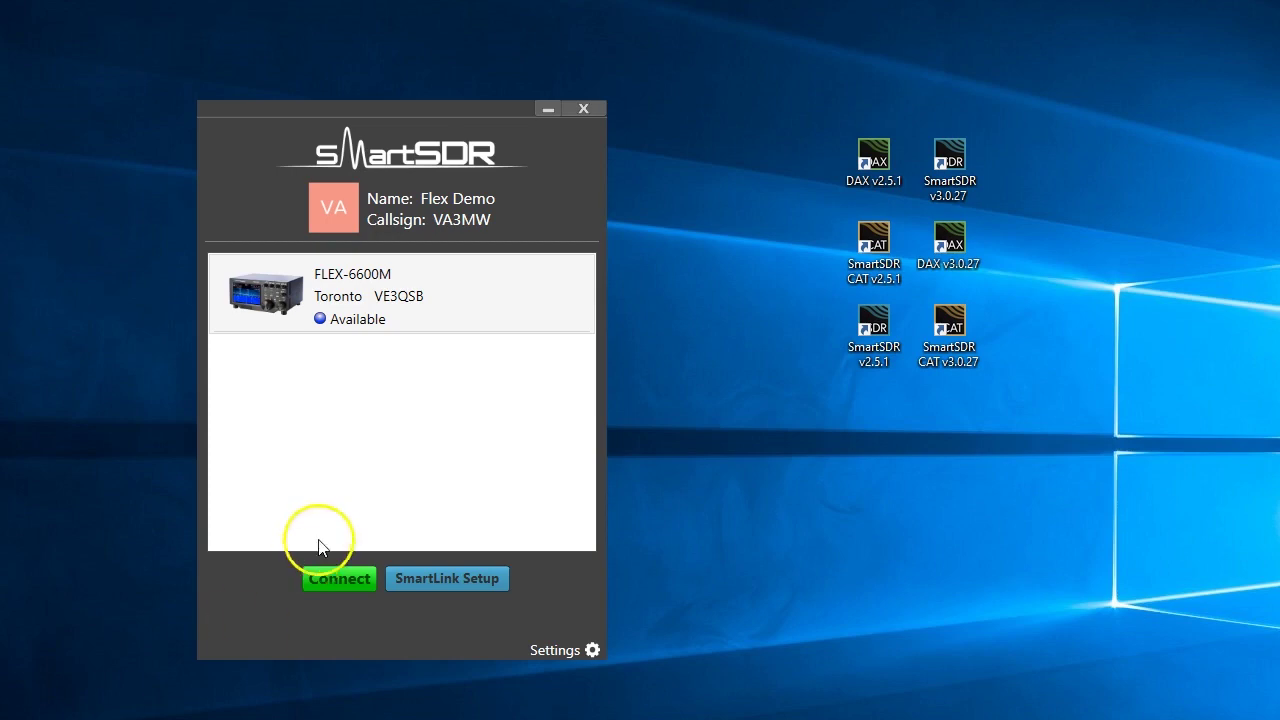
pyautogui.click(865, 366)
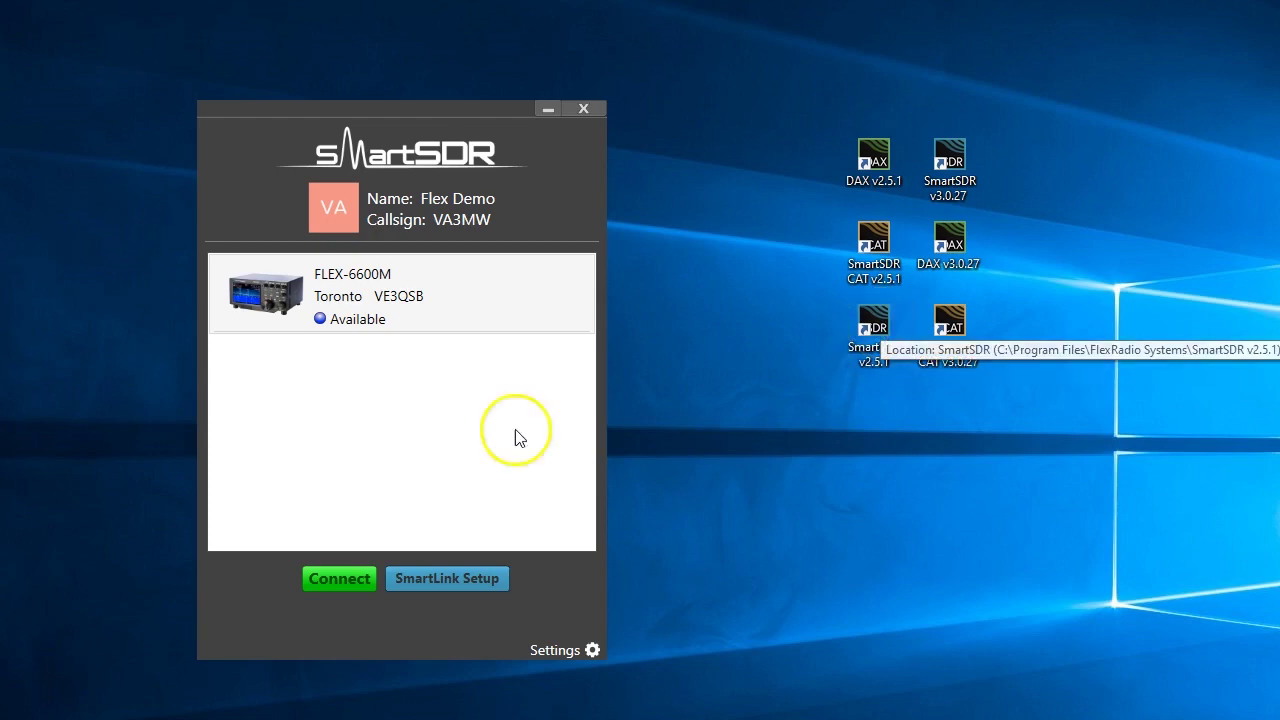
# Connect to the FLEX-6600M radio and move the SmartSDR window higher on the desktop
pyautogui.click(335, 580)
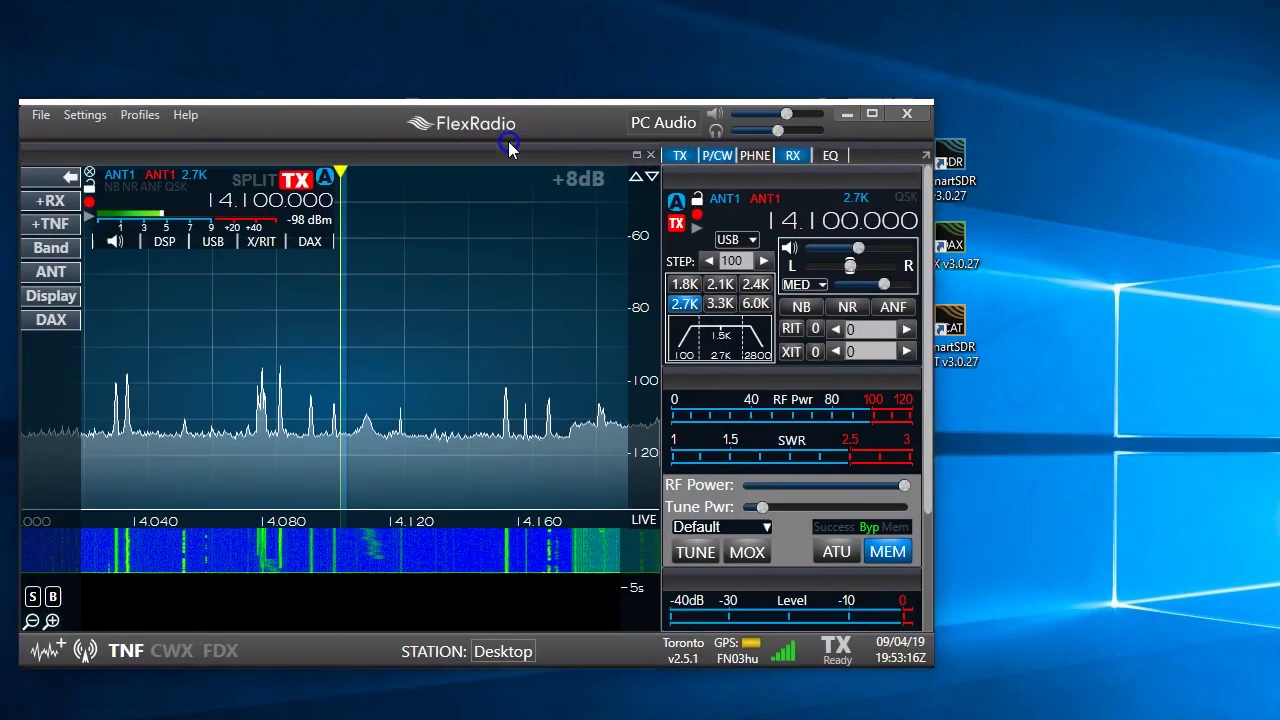
pyautogui.moveTo(517, 143); pyautogui.dragTo(562, 60)
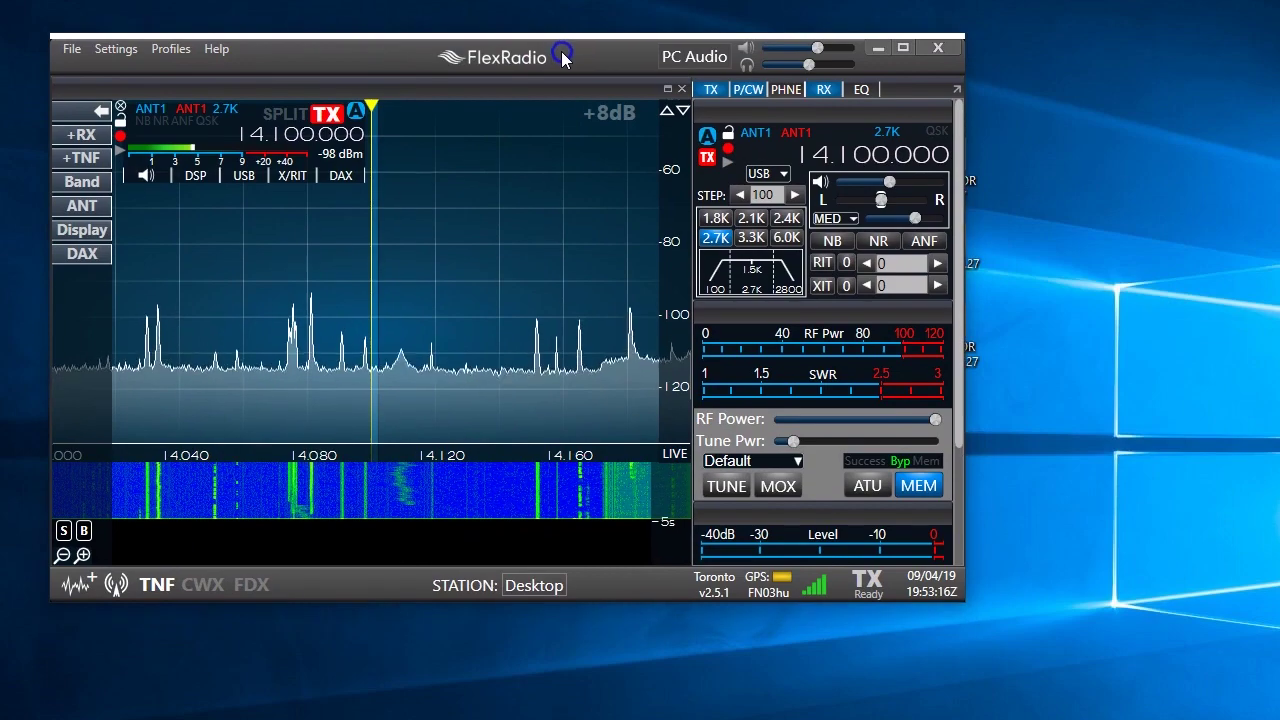
# Enlarge the SmartSDR window and review the radio's information and identification in Radio Setup, leaving all its settings as they are
pyautogui.moveTo(968, 604); pyautogui.dragTo(1245, 697)
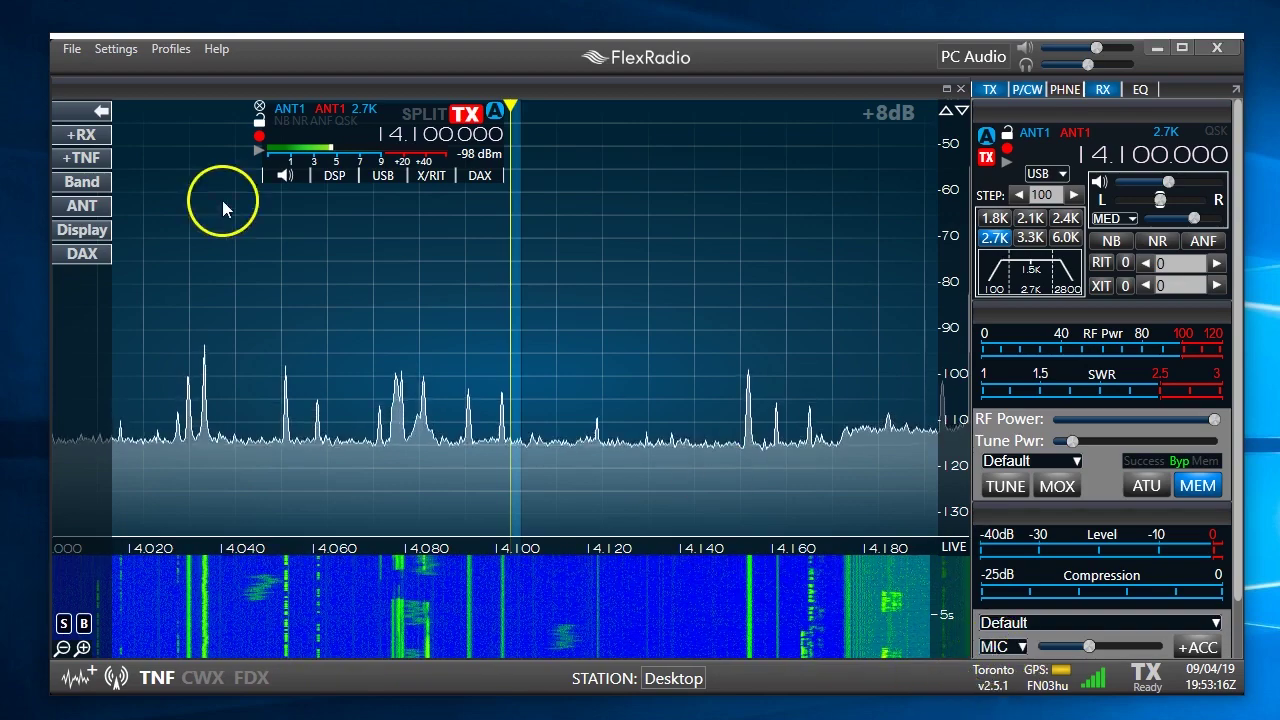
pyautogui.click(102, 50)
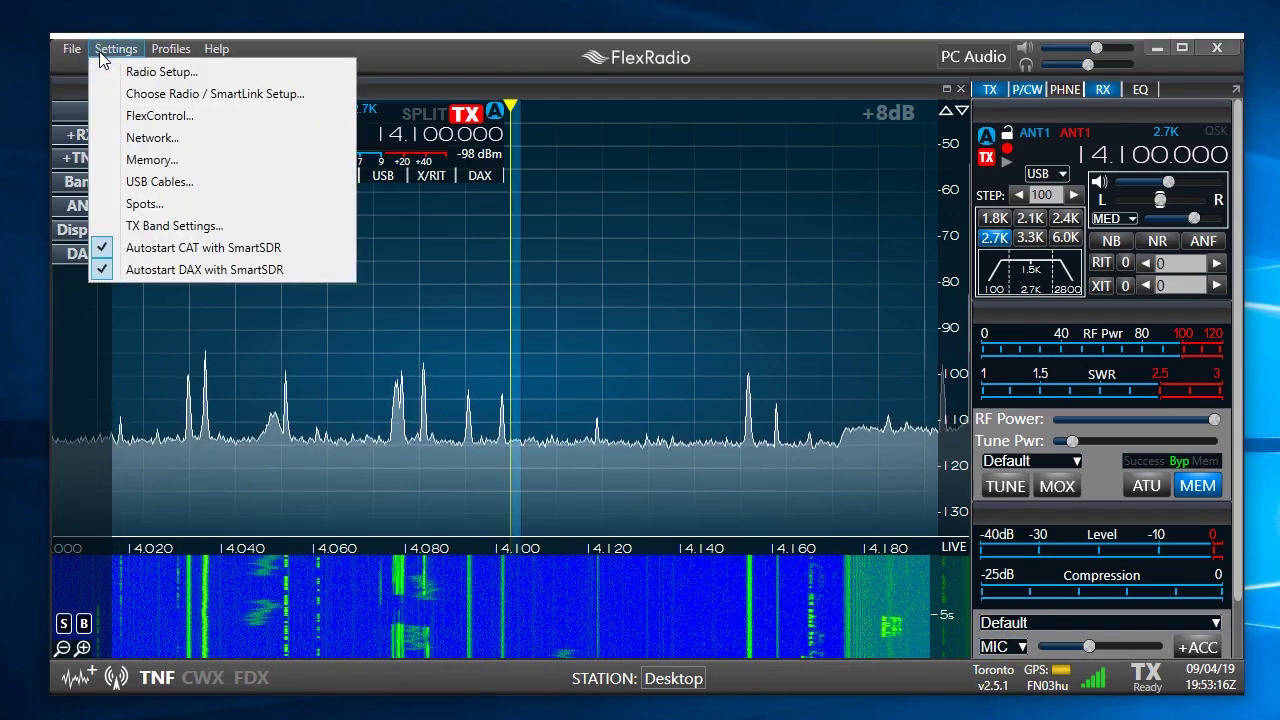
pyautogui.click(140, 72)
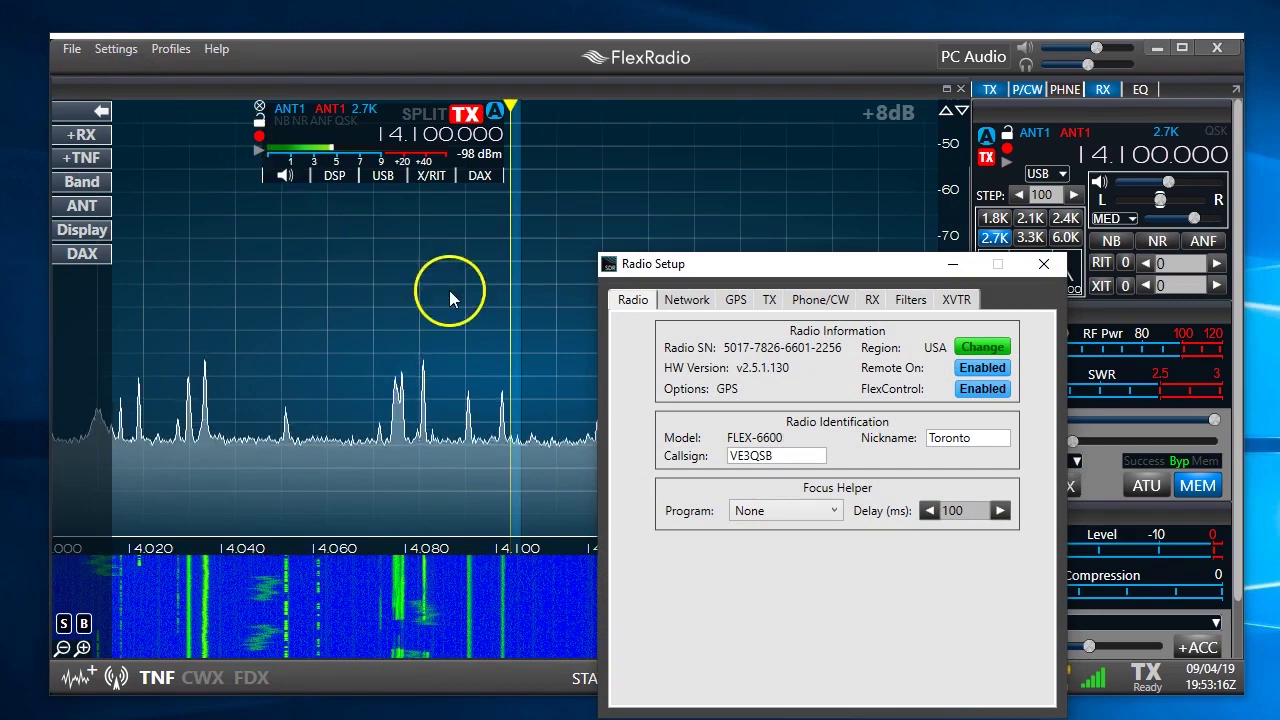
pyautogui.moveTo(688, 275); pyautogui.dragTo(490, 162)
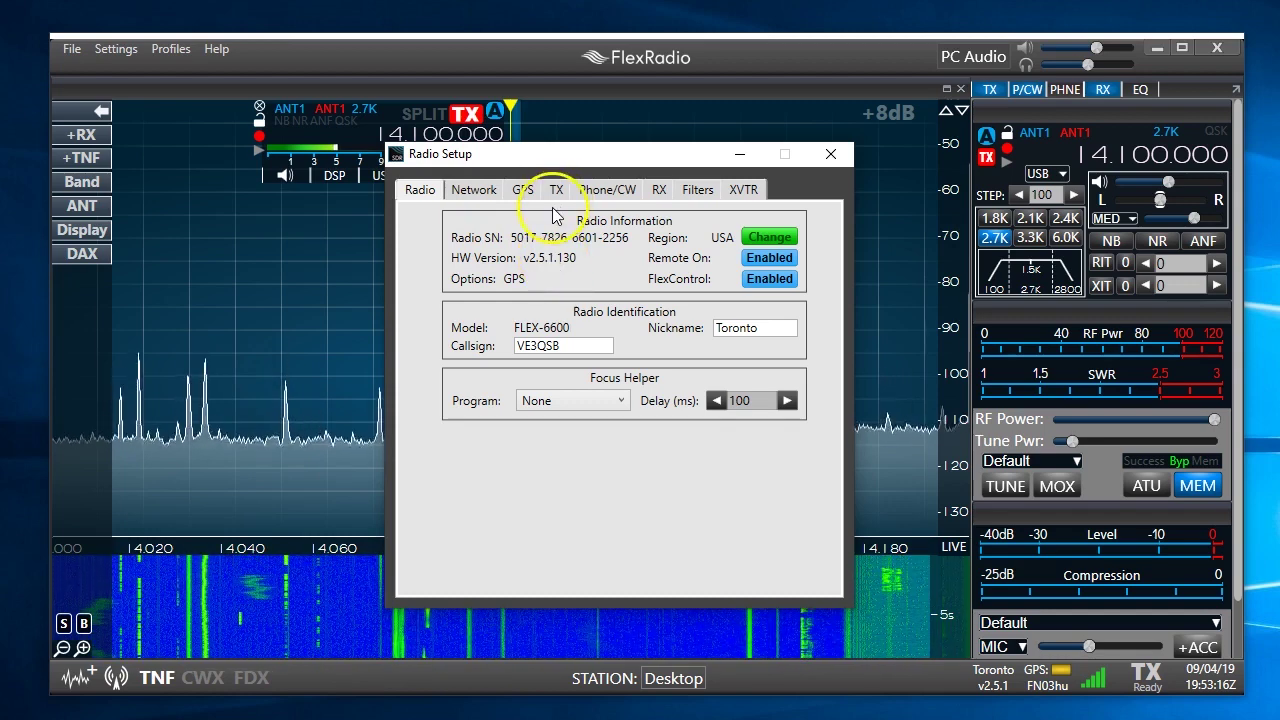
pyautogui.click(846, 162)
pyautogui.click(170, 48)
pyautogui.click(403, 52)
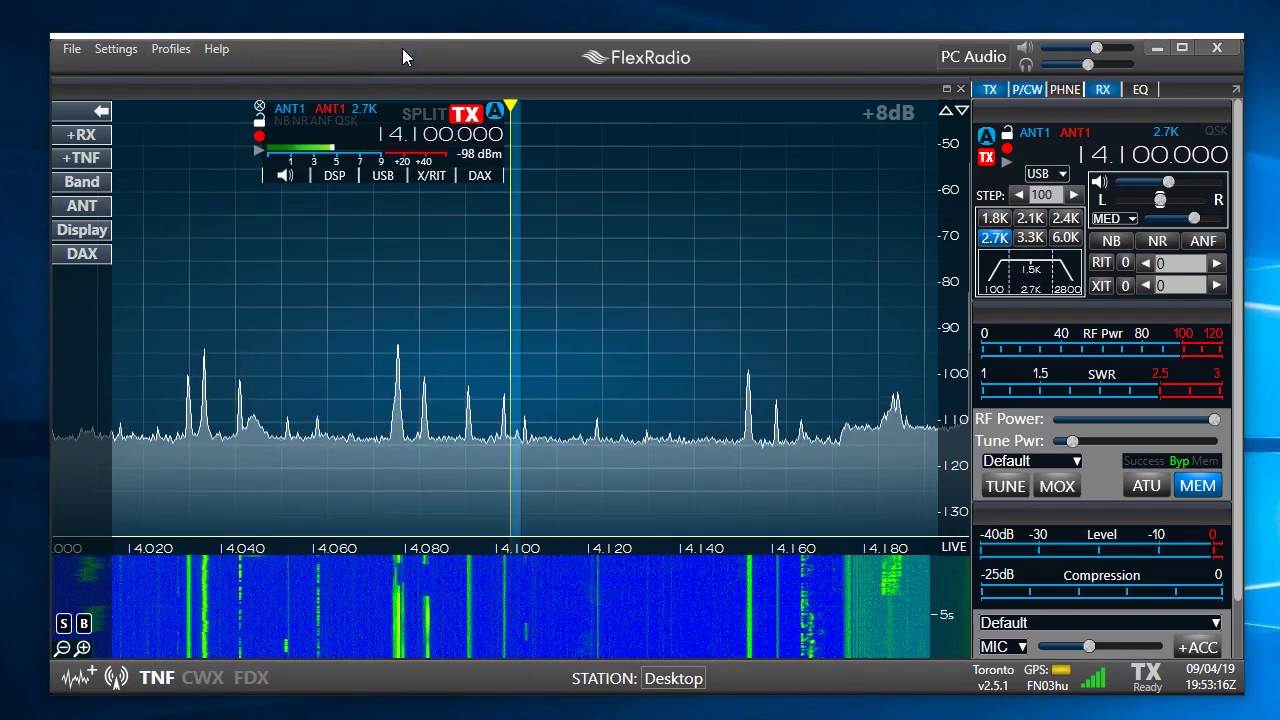
# In the TX Band Settings, enable RCA TX1 for every band from 160 through 6 metres
pyautogui.click(116, 49)
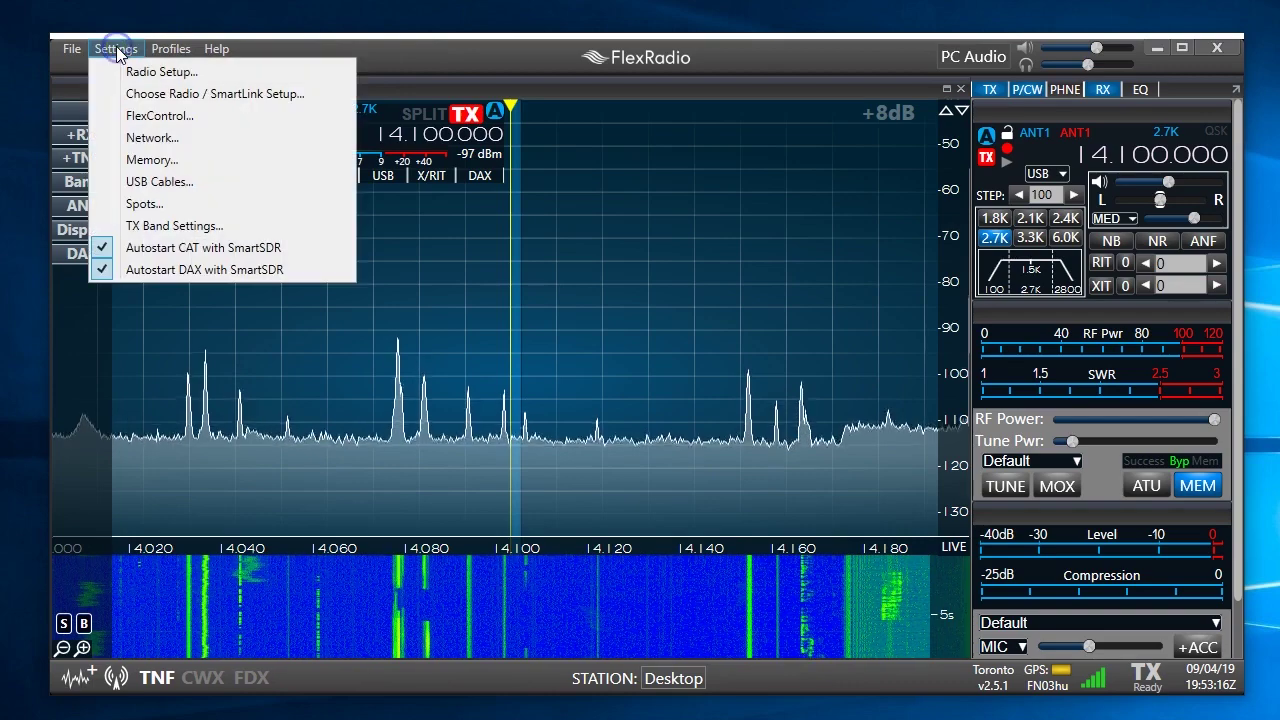
pyautogui.click(175, 227)
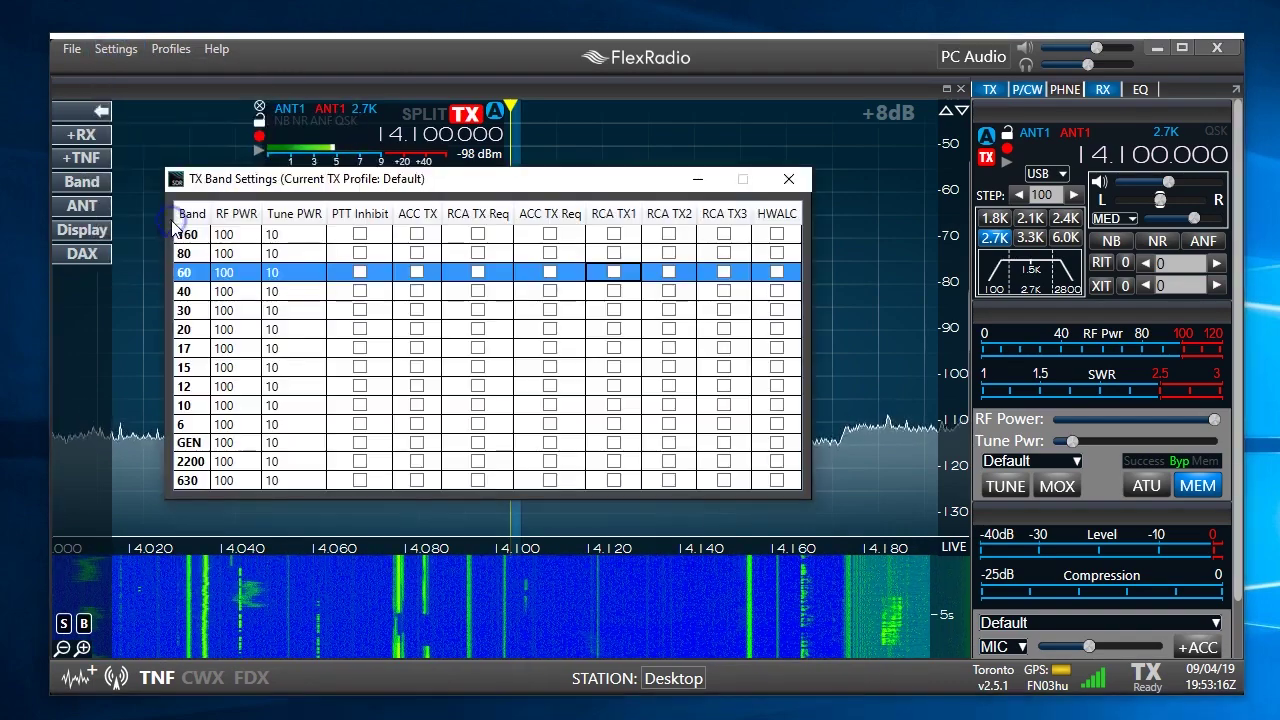
pyautogui.click(609, 238)
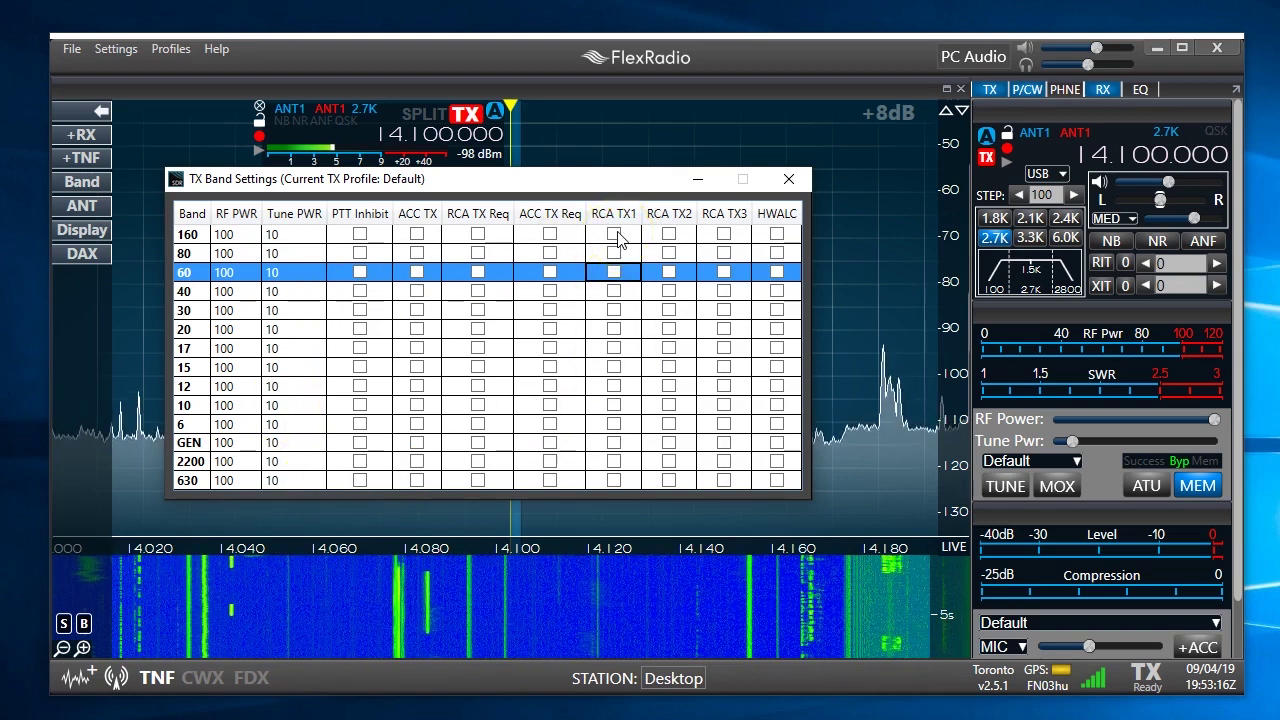
pyautogui.click(613, 234)
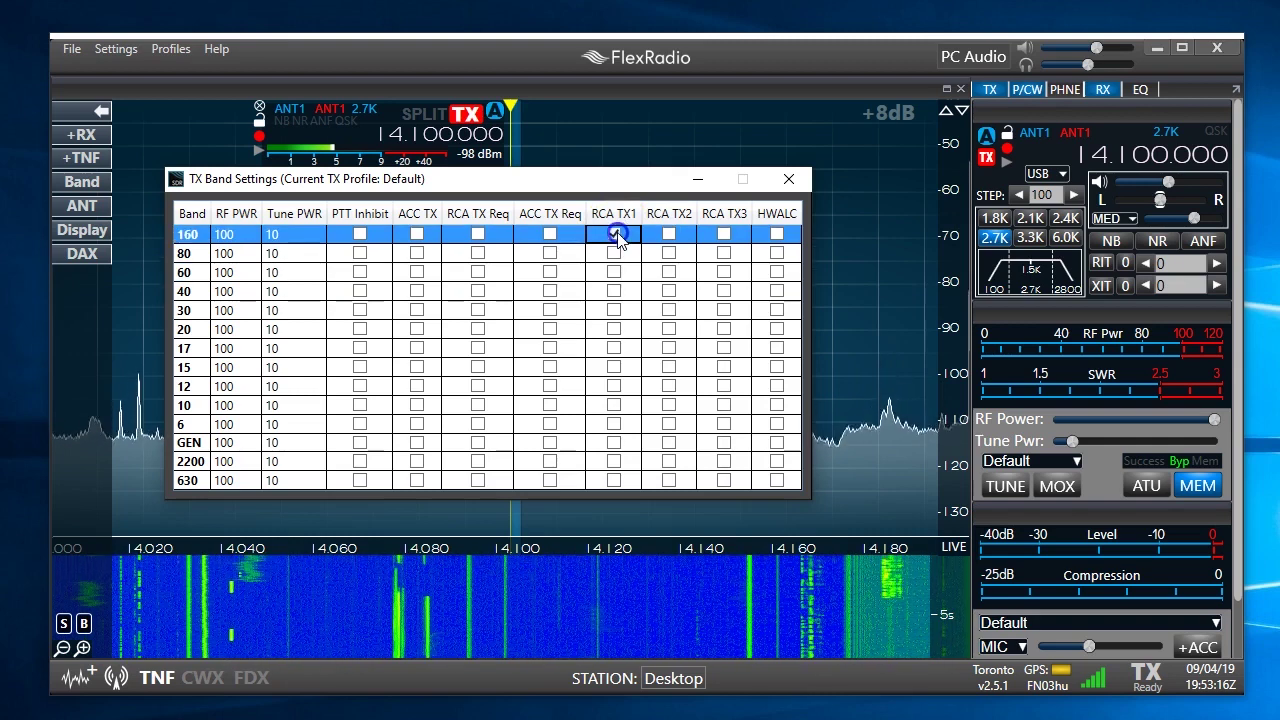
pyautogui.click(613, 253)
pyautogui.click(613, 272)
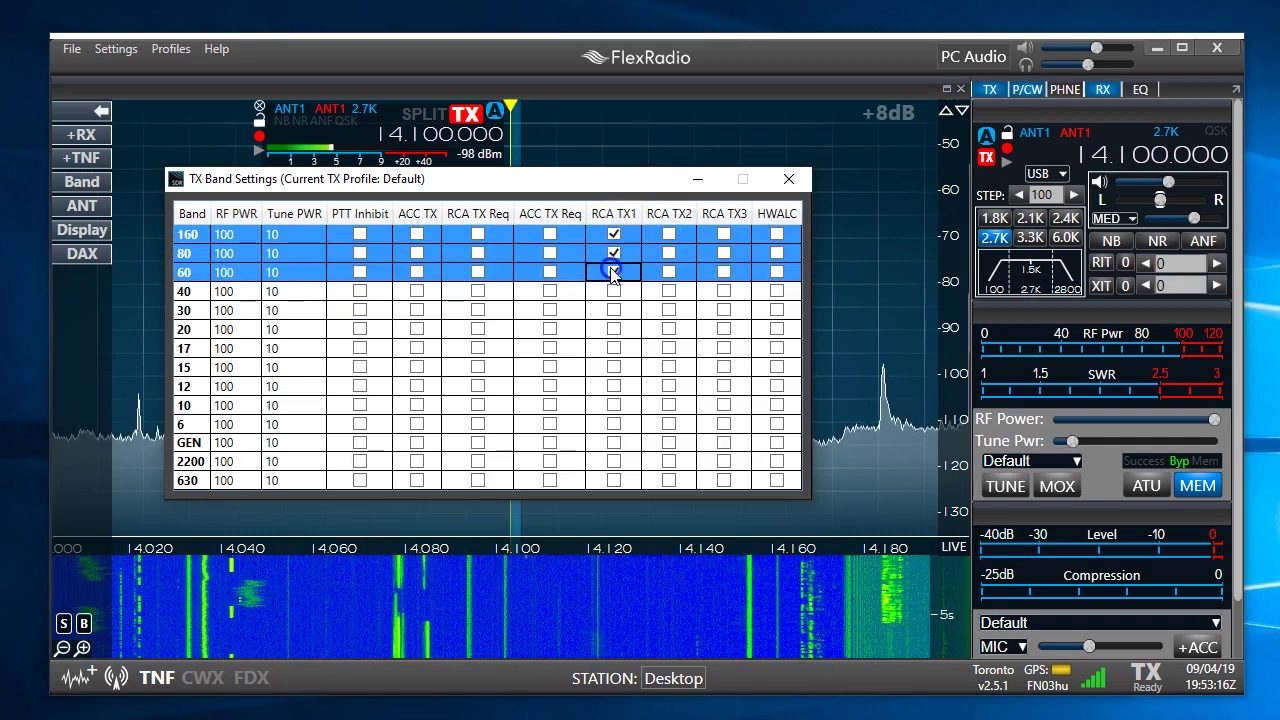
pyautogui.click(613, 291)
pyautogui.click(613, 310)
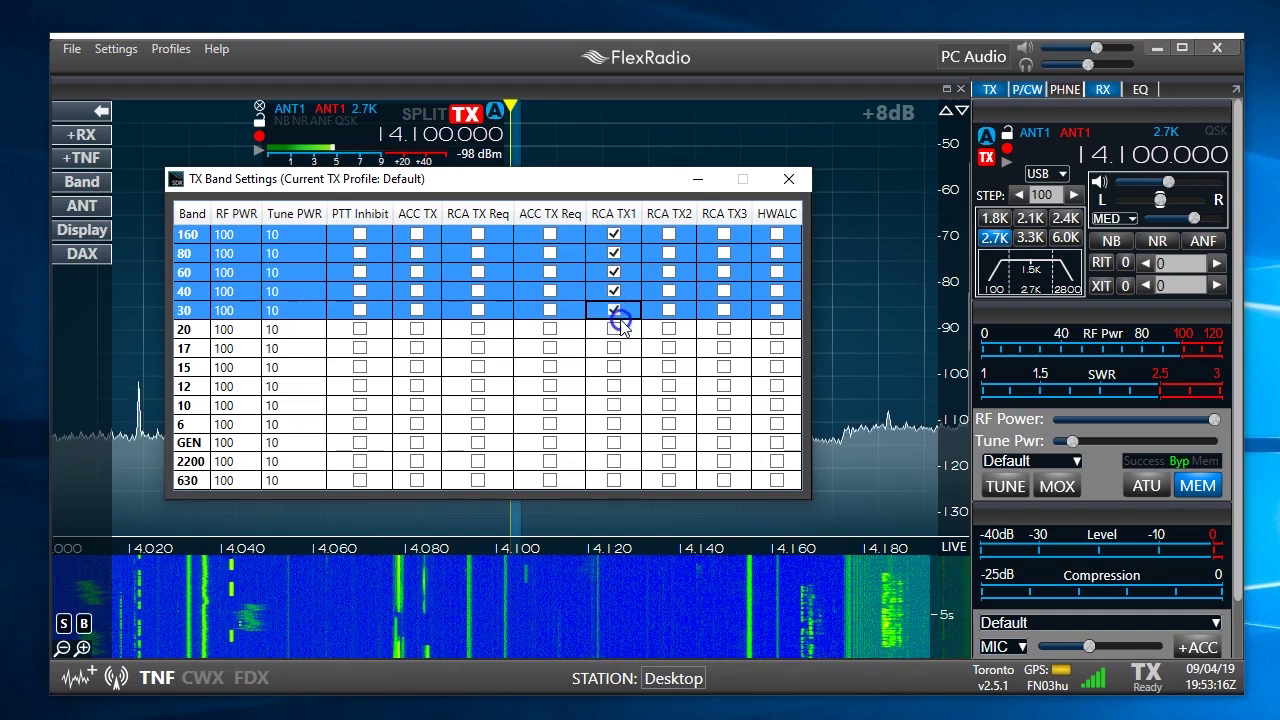
pyautogui.click(613, 329)
pyautogui.click(613, 348)
pyautogui.click(613, 367)
pyautogui.click(613, 387)
pyautogui.click(613, 405)
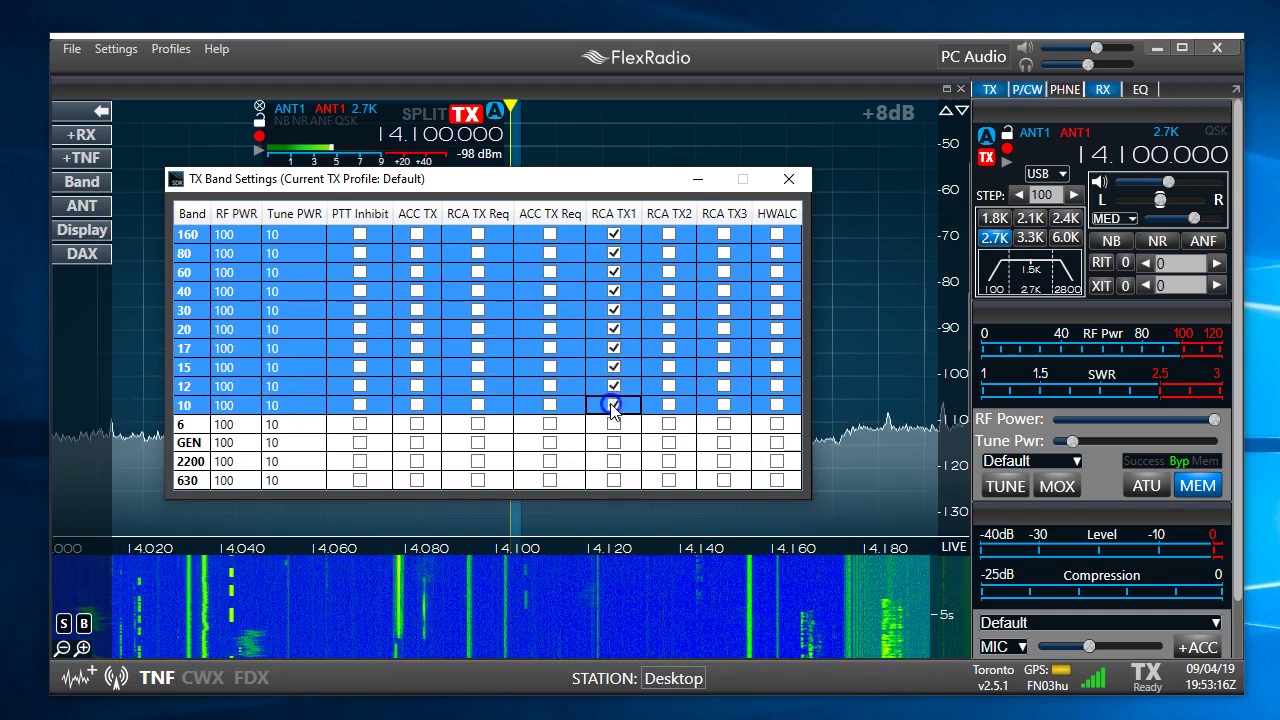
pyautogui.click(613, 424)
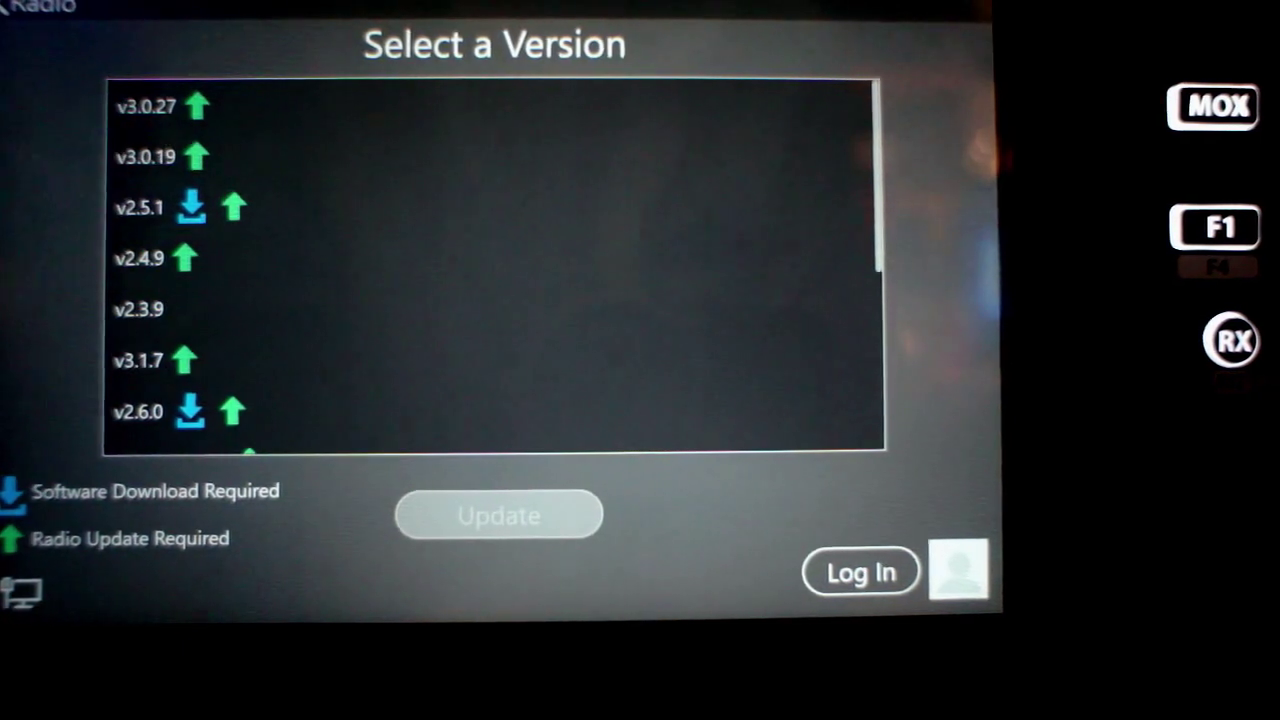
# Update the radio to v2.5.1 from the version list on its front-panel display and view its Radio information page
pyautogui.click(150, 207)
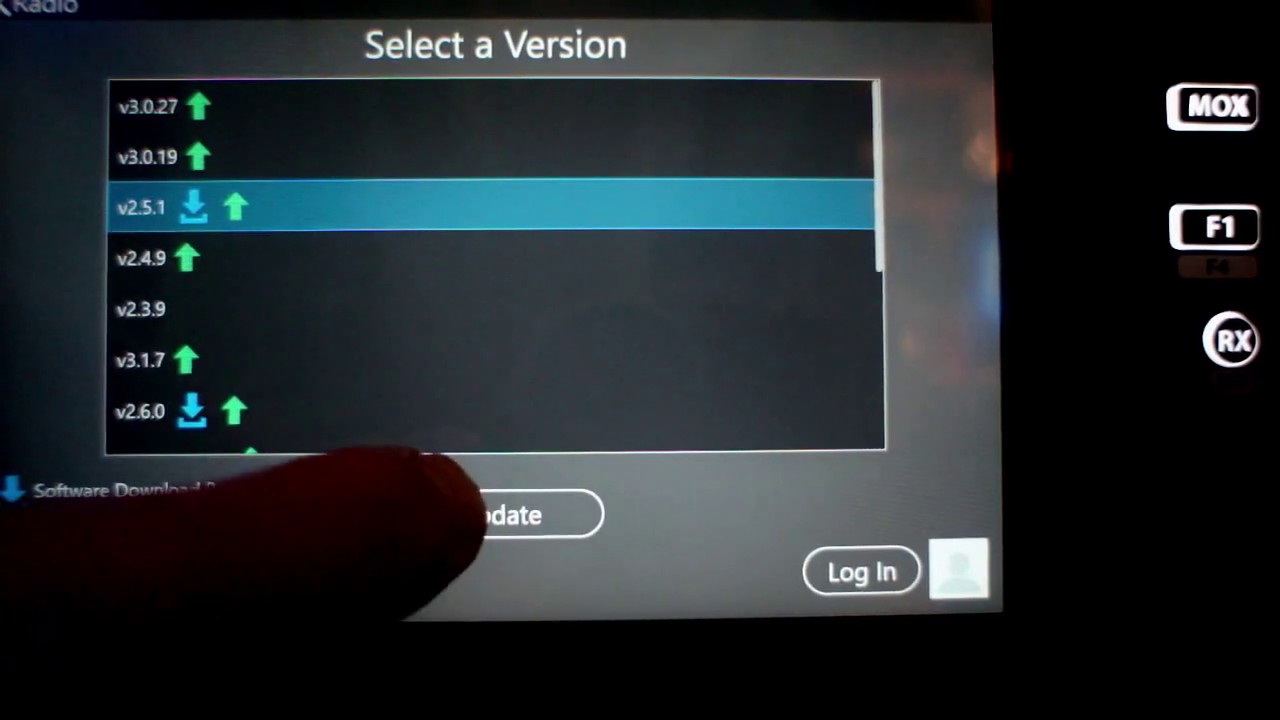
pyautogui.click(470, 513)
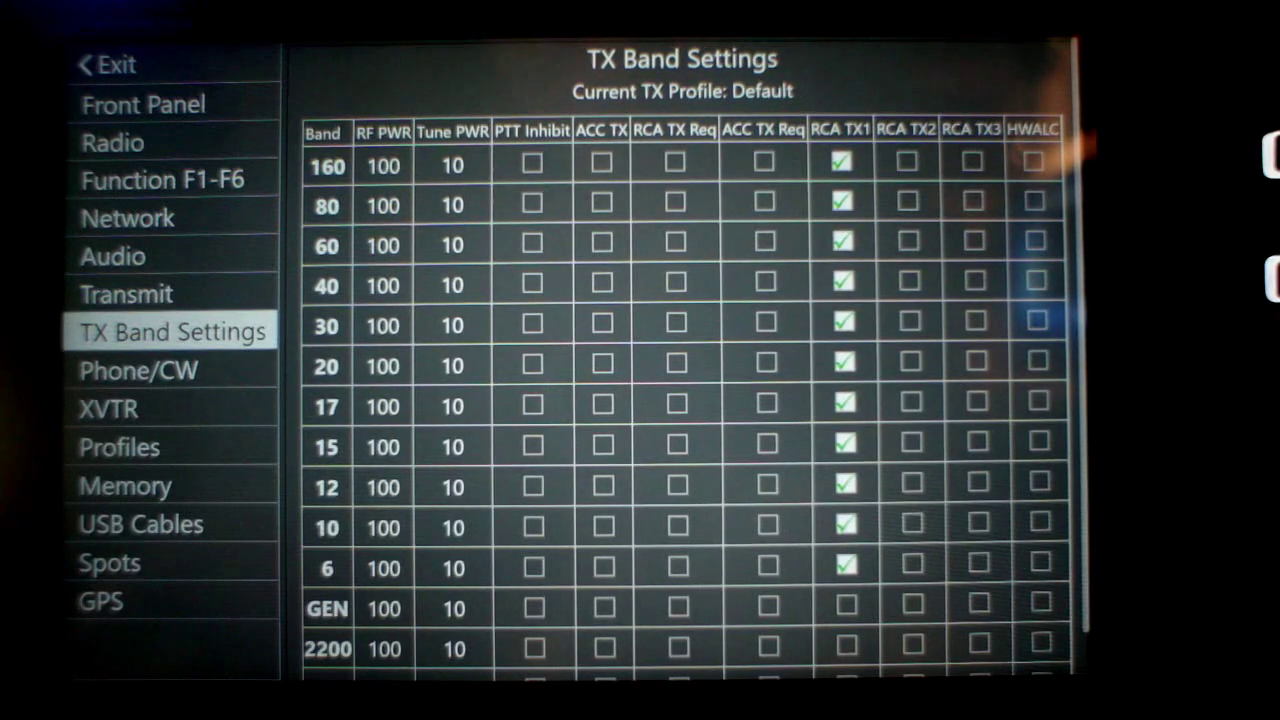
pyautogui.click(112, 142)
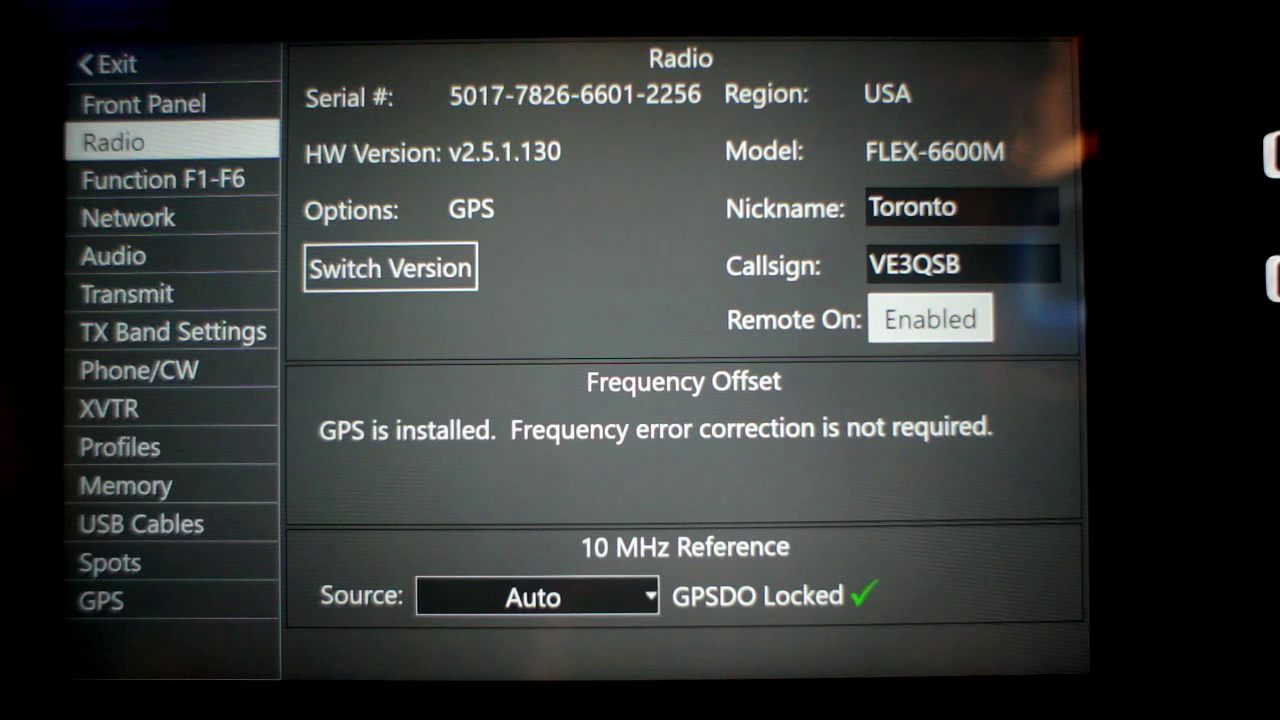